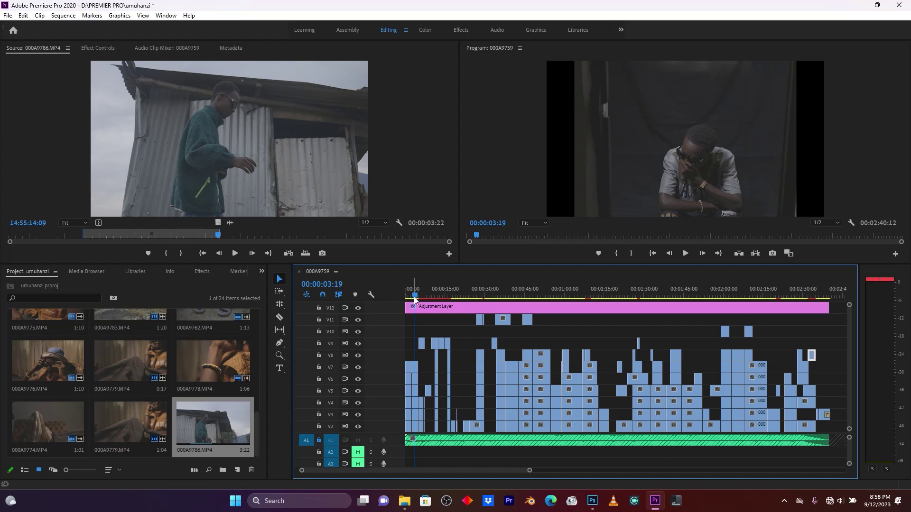
# - Scrub through the sequence and park the playhead at 00:00:46:05, selecting the V11 clip there
pyautogui.moveTo(415, 298); pyautogui.dragTo(413, 298)
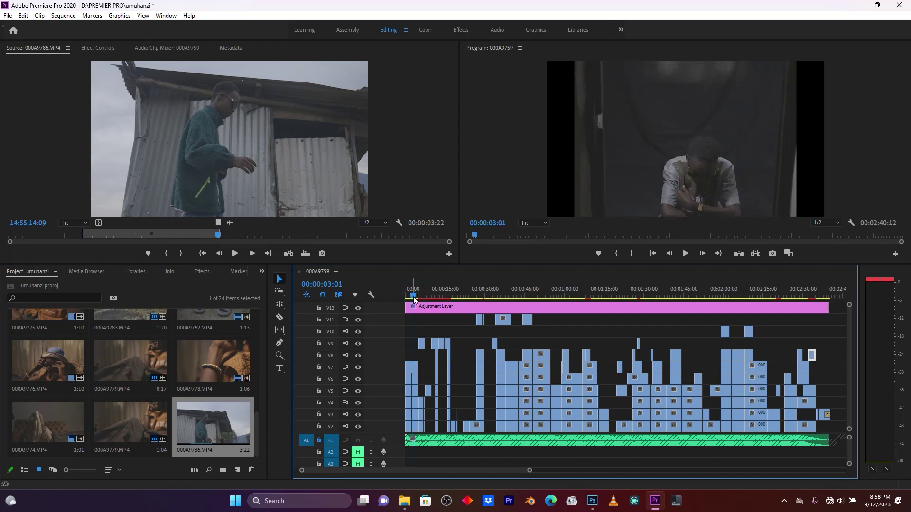
pyautogui.click(446, 297)
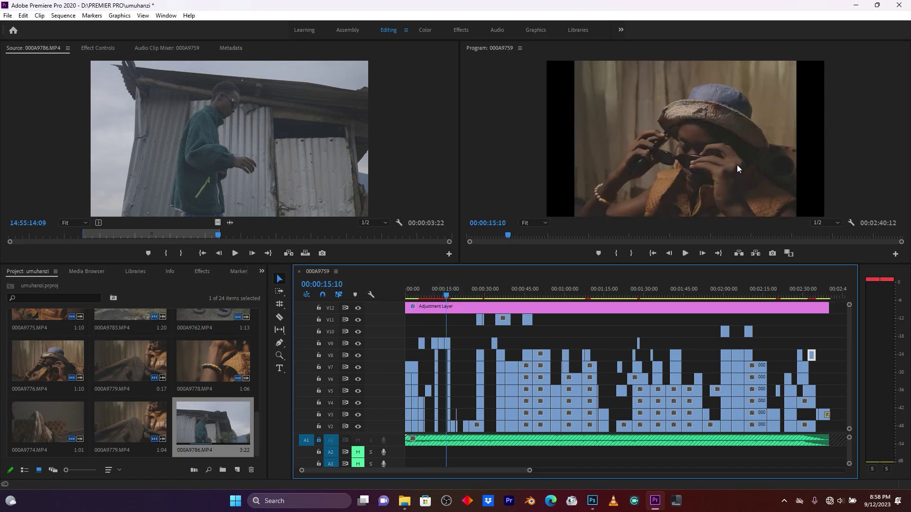
pyautogui.click(519, 291)
pyautogui.click(572, 291)
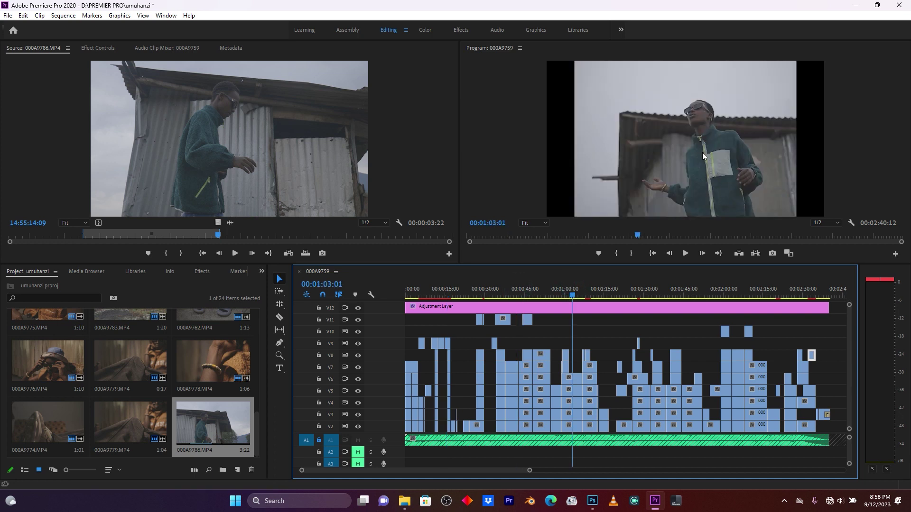
pyautogui.click(528, 293)
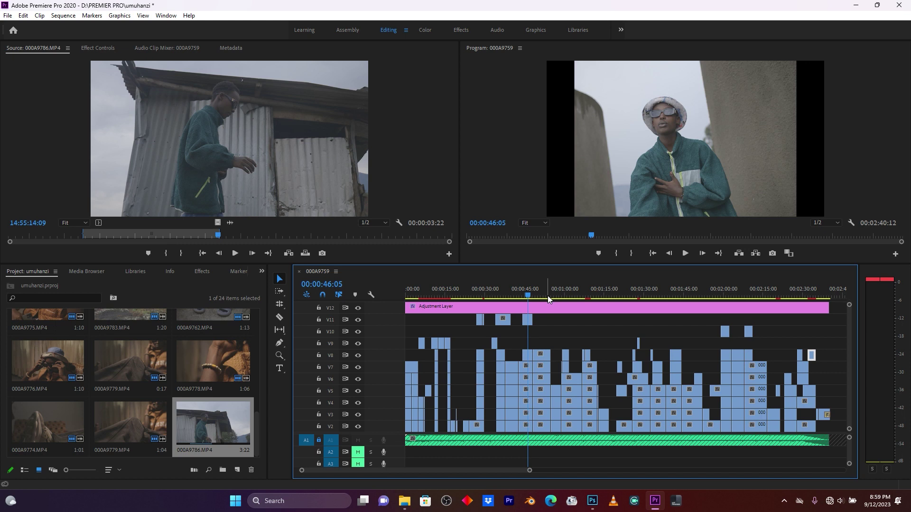
pyautogui.click(527, 320)
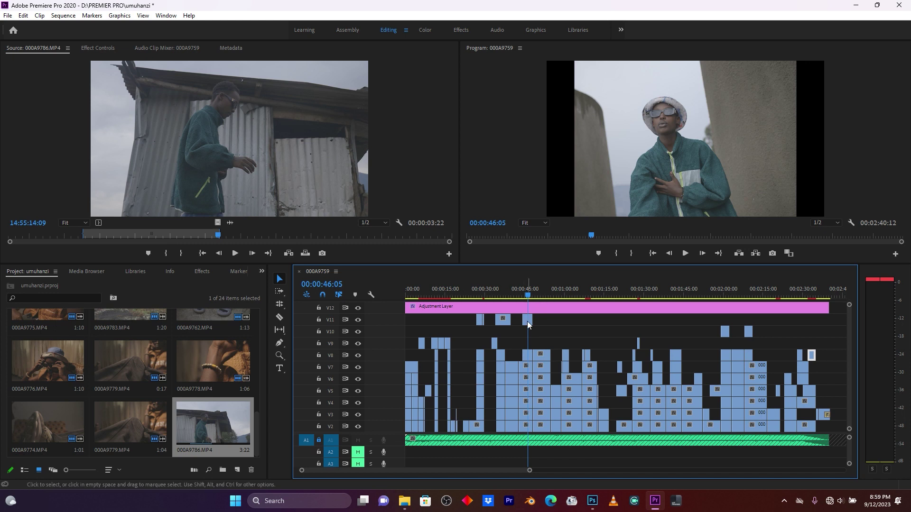
pyautogui.moveTo(529, 472); pyautogui.dragTo(414, 471)
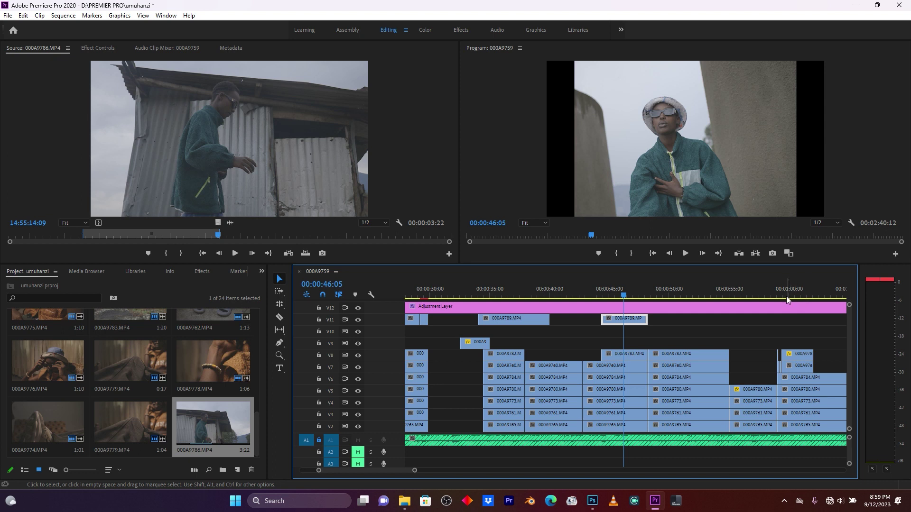
# - Export the current frame as a JPEG still to the Desktop folder
pyautogui.click(774, 254)
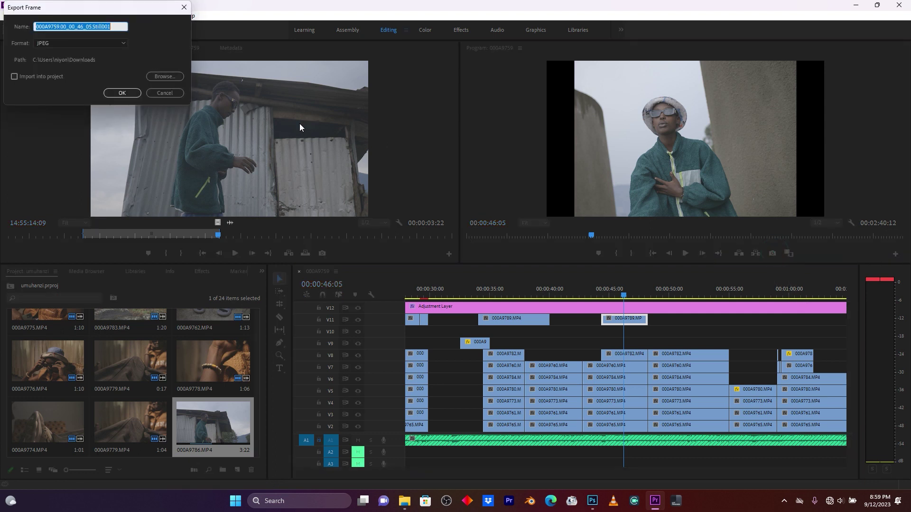
pyautogui.click(47, 43)
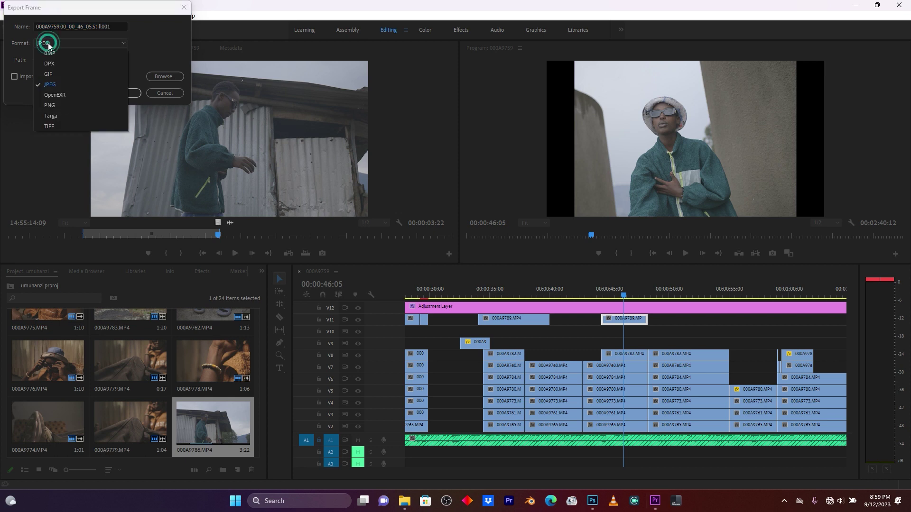
pyautogui.click(50, 88)
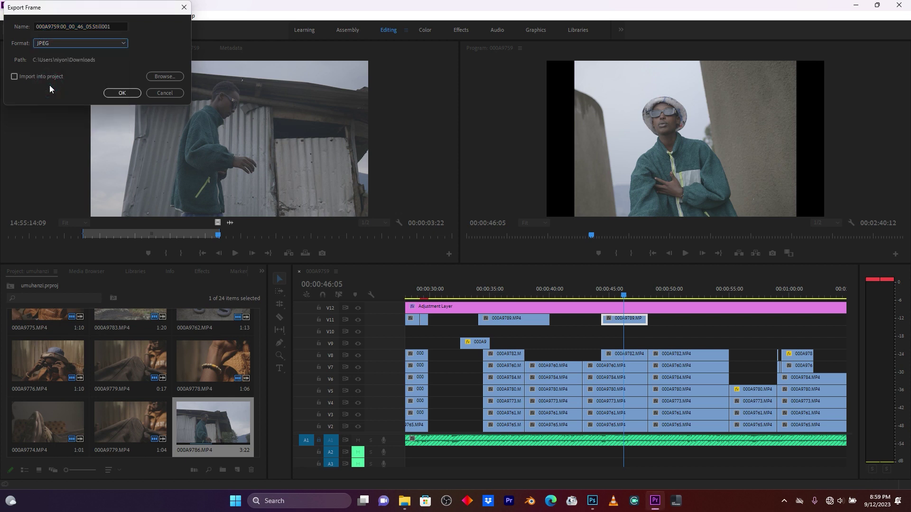
pyautogui.click(164, 77)
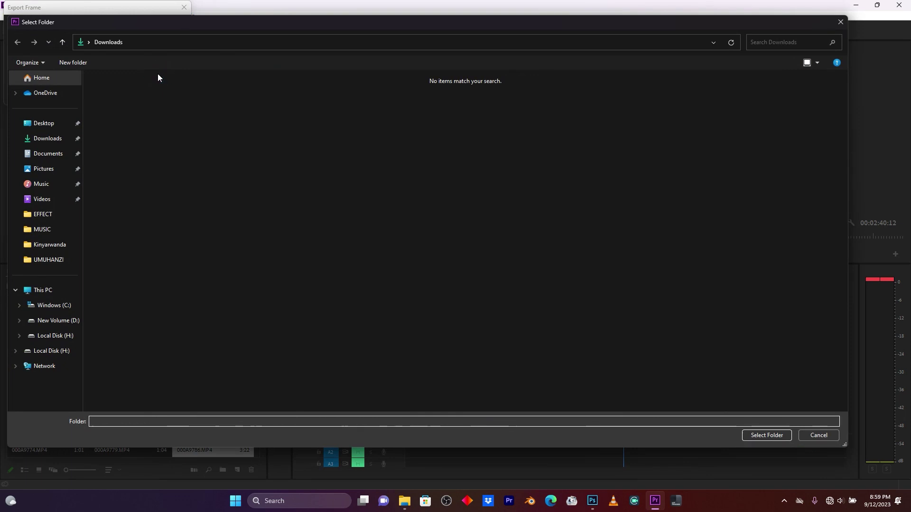
pyautogui.click(43, 124)
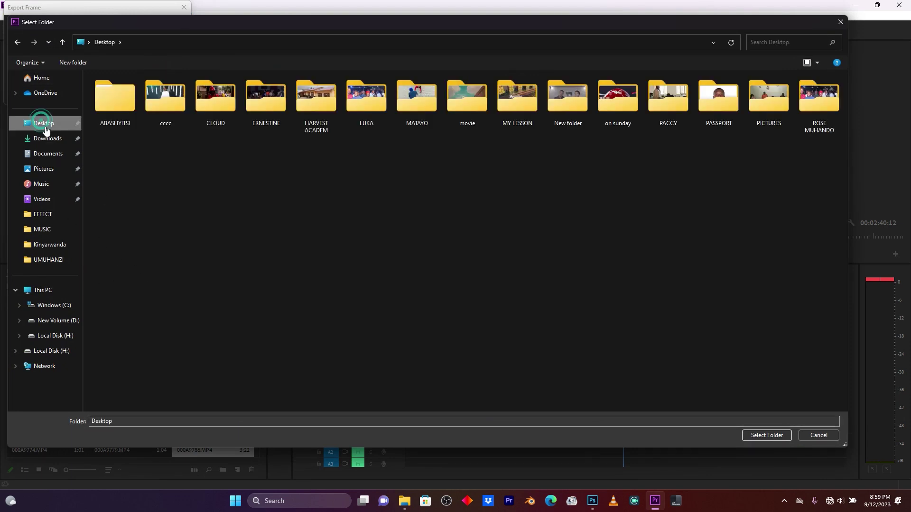
pyautogui.click(767, 435)
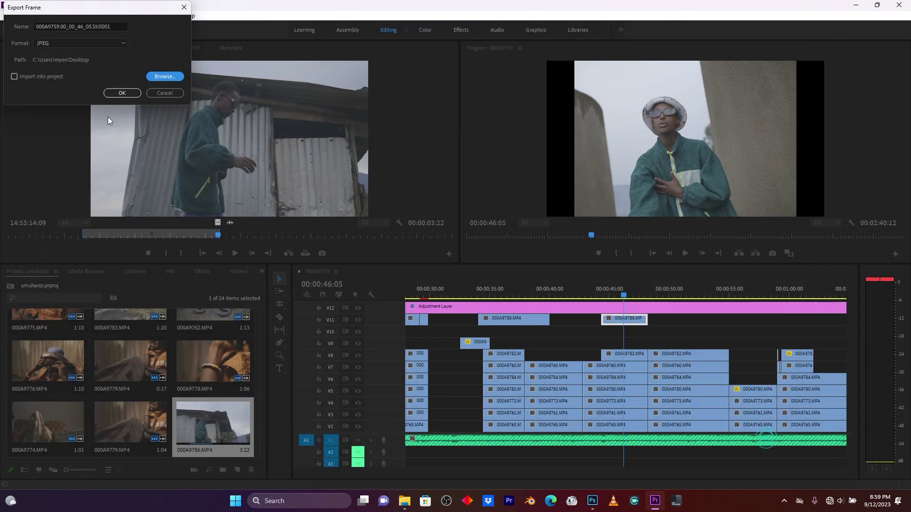
pyautogui.click(120, 94)
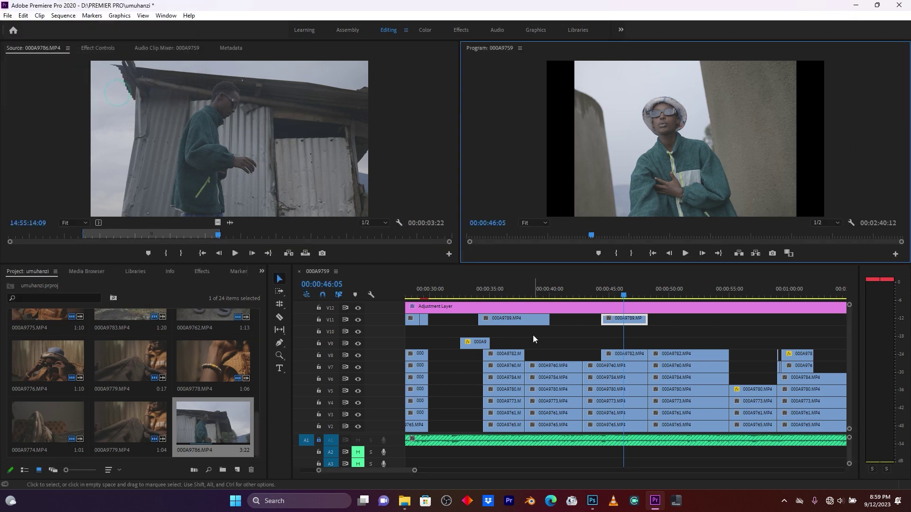
# - Move the playhead to 00:00:50:09 and export that frame as a JPEG to the Desktop
pyautogui.moveTo(414, 470); pyautogui.dragTo(443, 470)
pyautogui.click(658, 294)
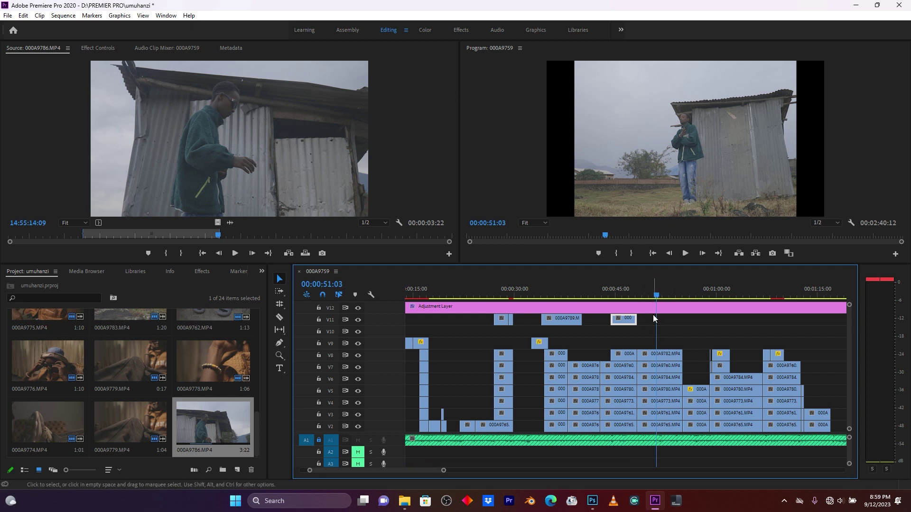
pyautogui.click(632, 292)
pyautogui.click(651, 291)
pyautogui.click(659, 357)
pyautogui.click(772, 254)
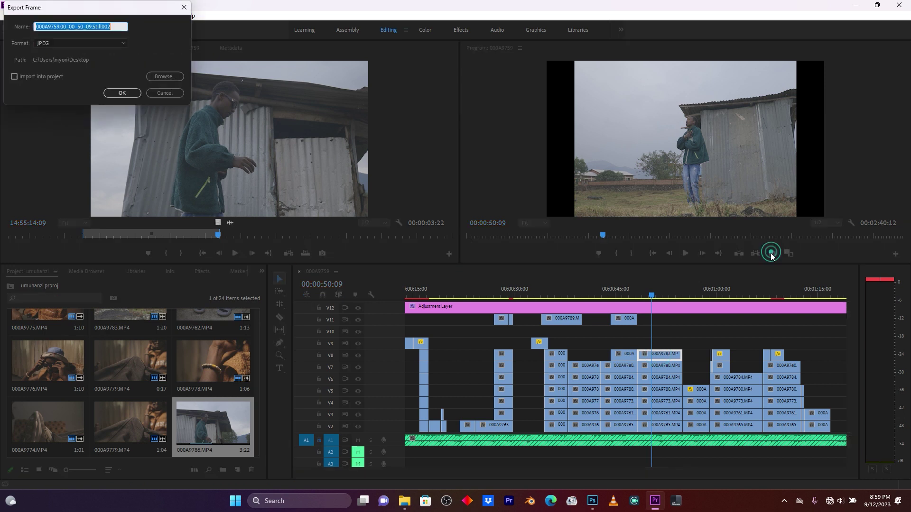
pyautogui.click(118, 93)
# - Scrub back and forth through the sequence to examine the shots for another frame suitable as a still
pyautogui.click(697, 292)
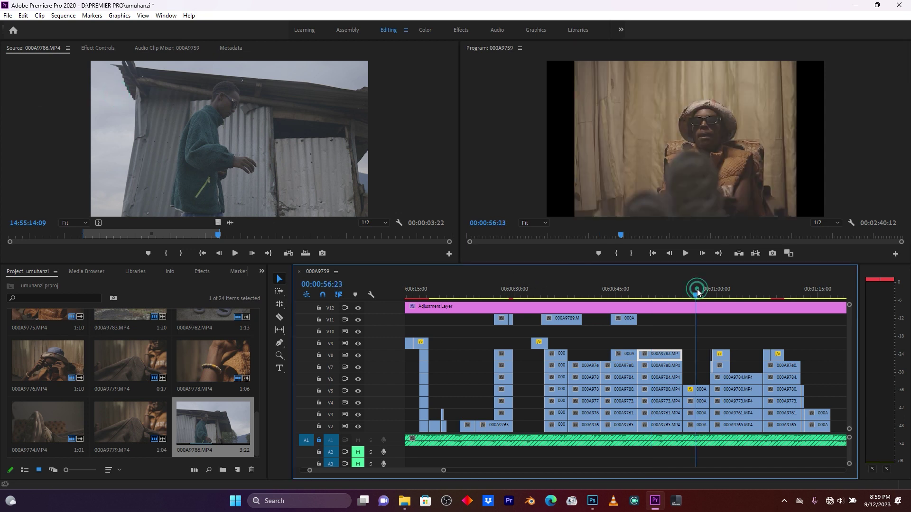
pyautogui.click(702, 293)
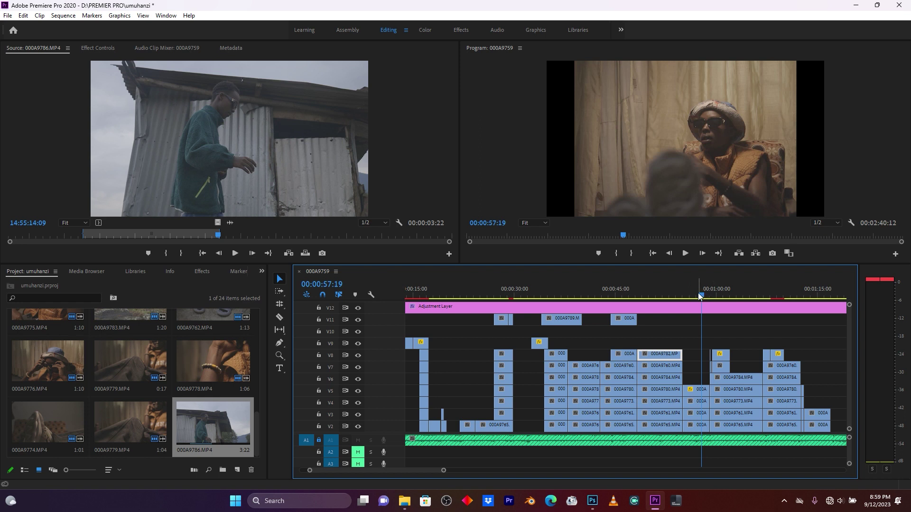
pyautogui.click(748, 292)
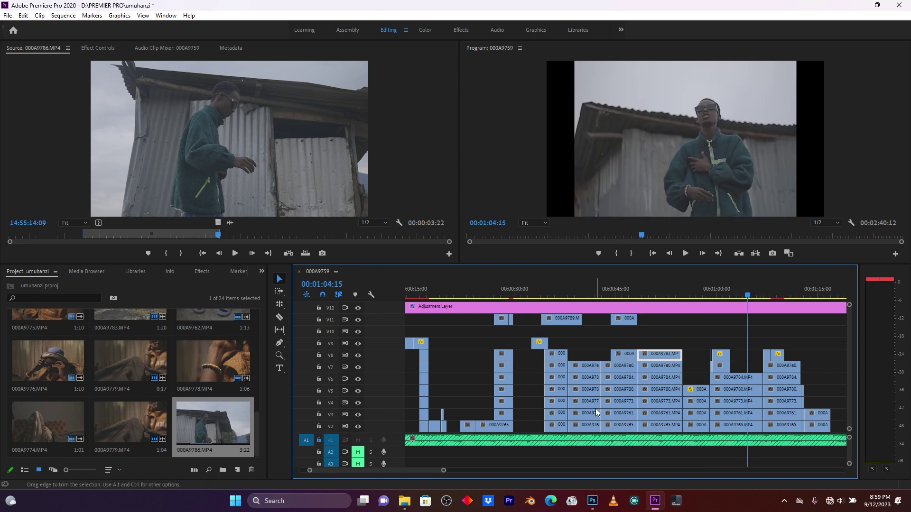
pyautogui.moveTo(443, 470); pyautogui.dragTo(475, 470)
pyautogui.click(668, 291)
pyautogui.click(688, 292)
pyautogui.click(625, 291)
pyautogui.click(542, 292)
pyautogui.click(541, 293)
pyautogui.click(538, 293)
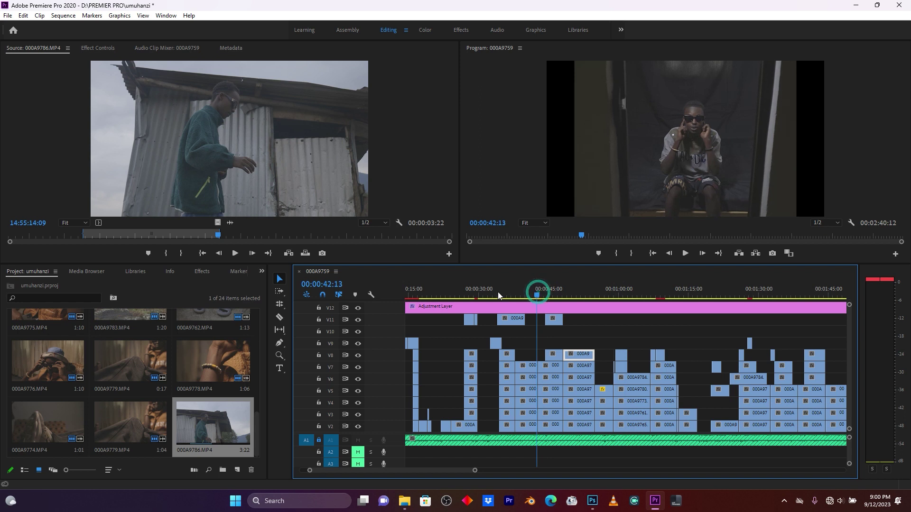
pyautogui.click(498, 294)
pyautogui.click(494, 293)
pyautogui.click(470, 294)
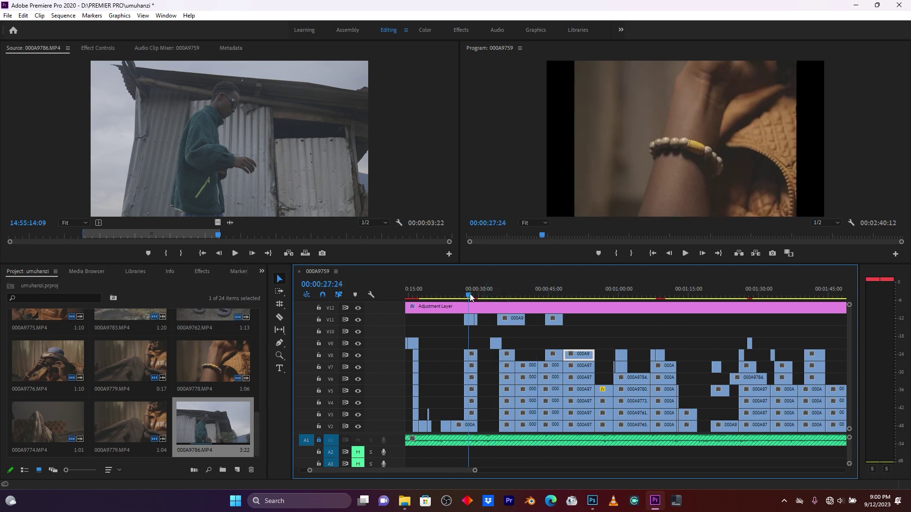
pyautogui.click(451, 294)
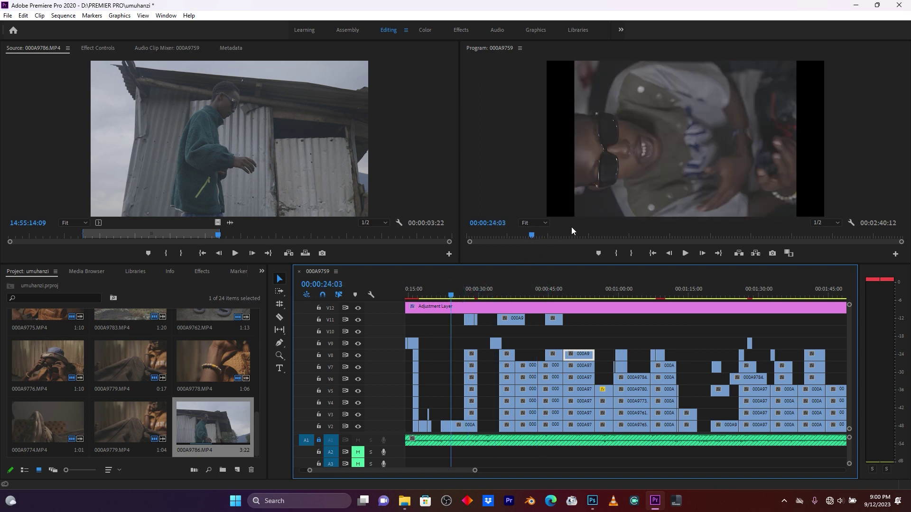
pyautogui.click(416, 292)
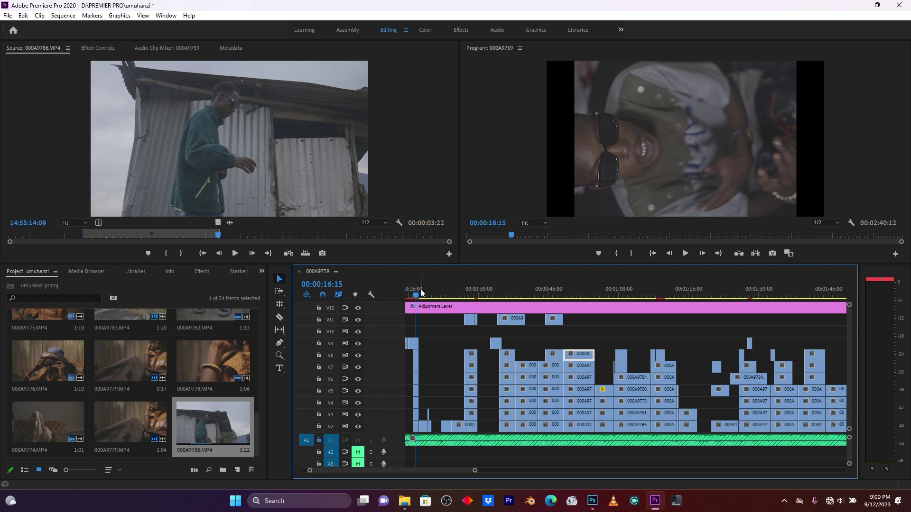
# - Set the playhead to the close-up frame at 00:00:17:23 and export it as a JPEG to the Desktop
pyautogui.click(425, 293)
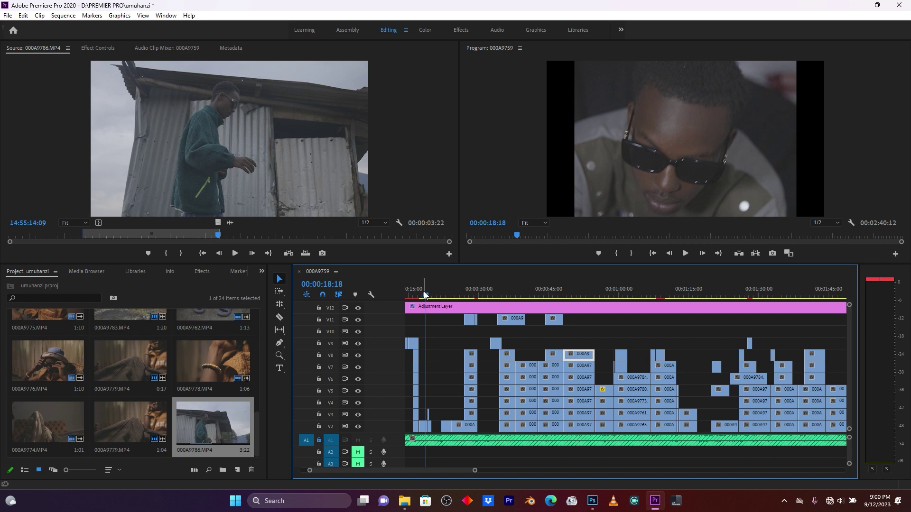
pyautogui.click(429, 292)
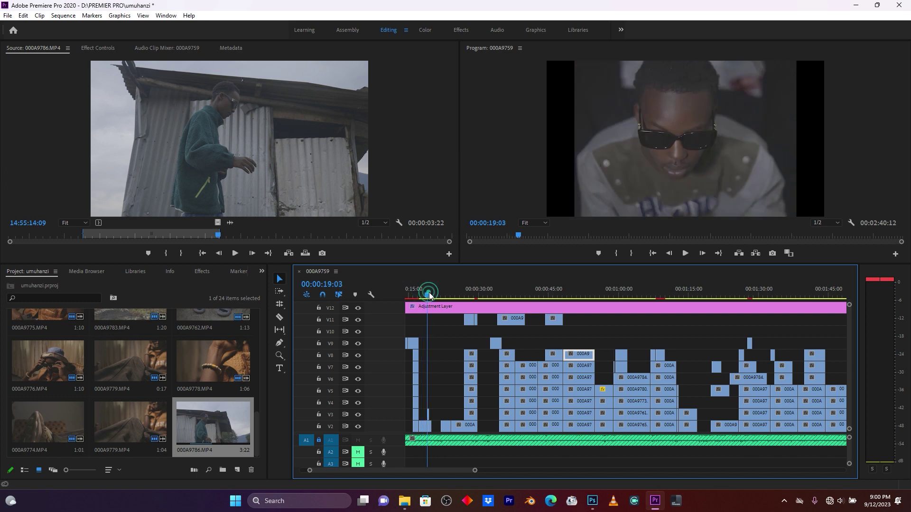
pyautogui.click(430, 294)
pyautogui.click(422, 295)
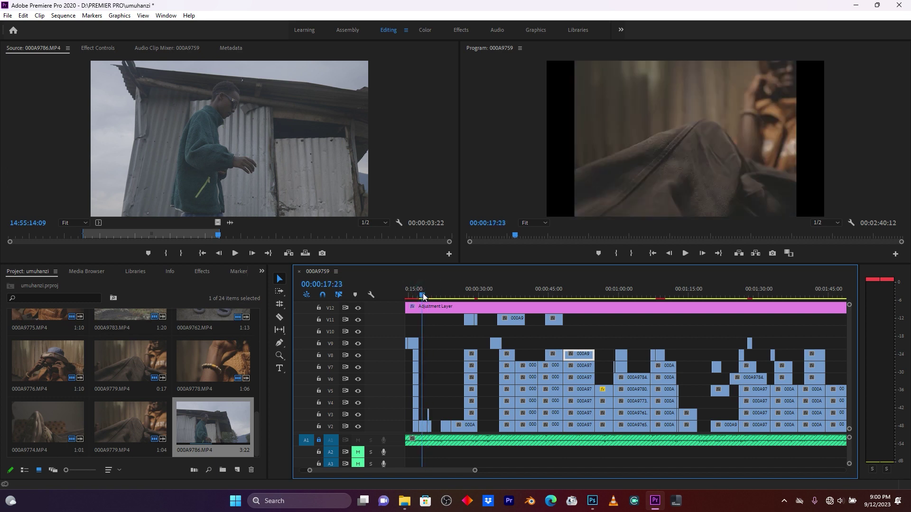
pyautogui.click(772, 254)
pyautogui.click(134, 94)
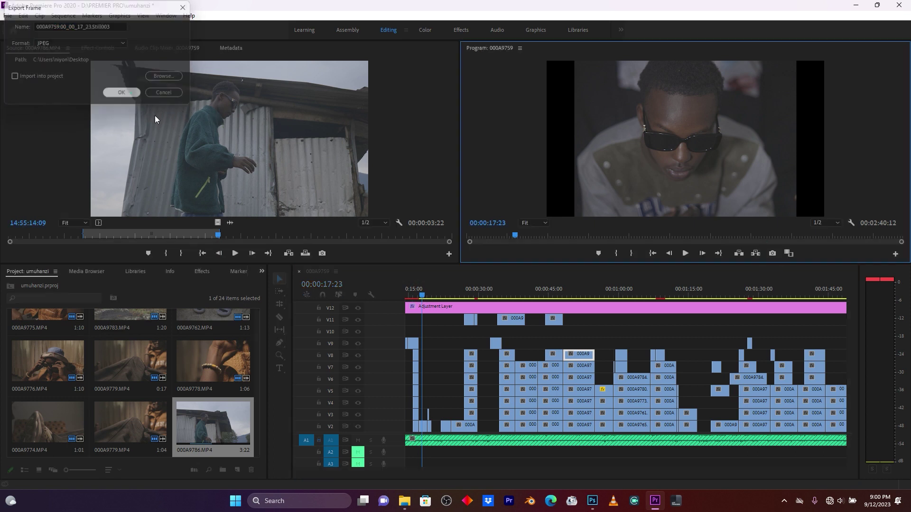
# - Export the bucket-hat frame at 00:00:15:22 as a JPEG to the Desktop
pyautogui.click(413, 294)
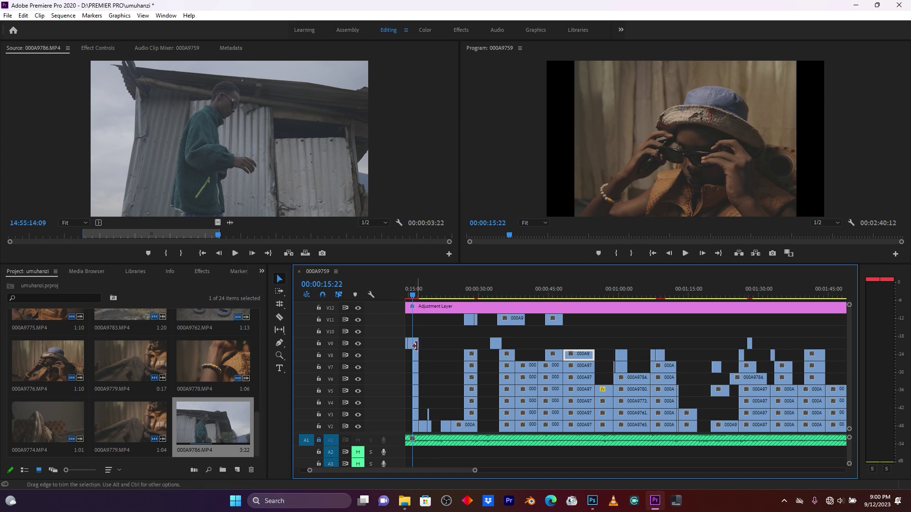
pyautogui.click(772, 253)
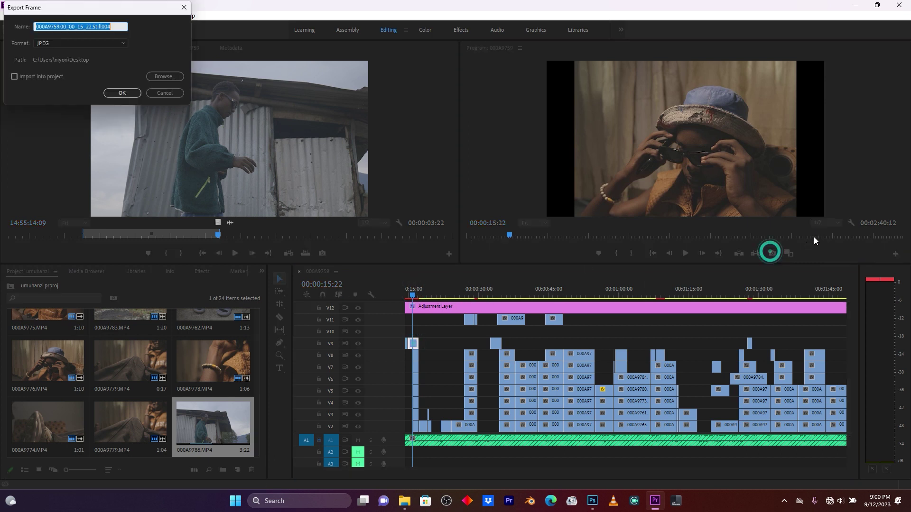
pyautogui.click(114, 94)
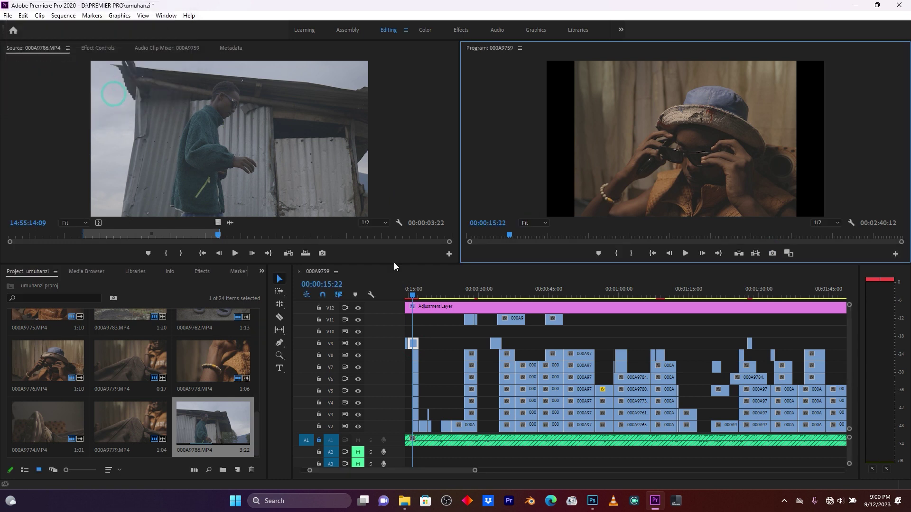
# - Switch to Photoshop and open the four exported 000A9759 stills from the Desktop in Camera Raw
pyautogui.click(592, 500)
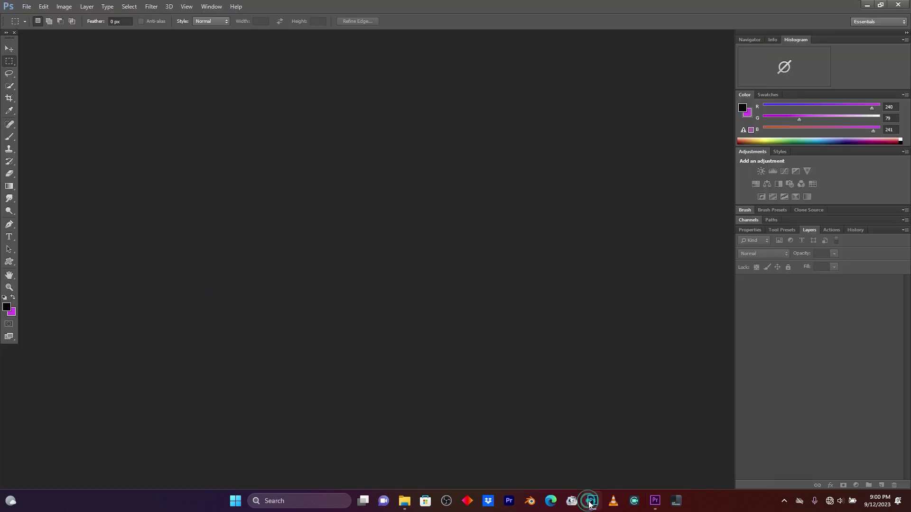
pyautogui.click(26, 7)
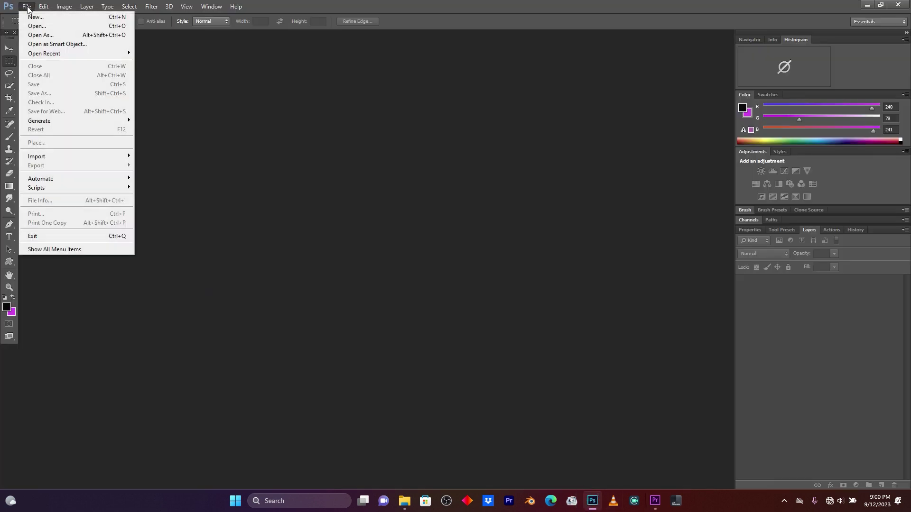
pyautogui.click(39, 26)
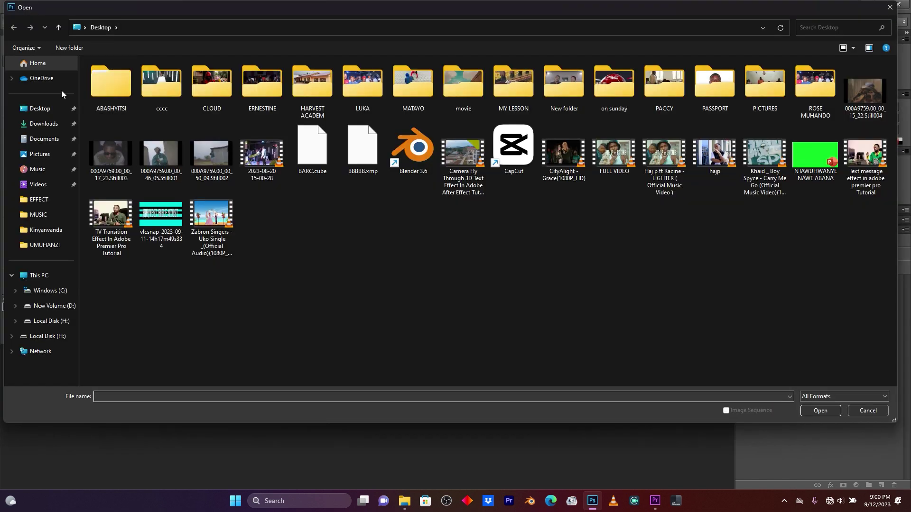
pyautogui.click(41, 110)
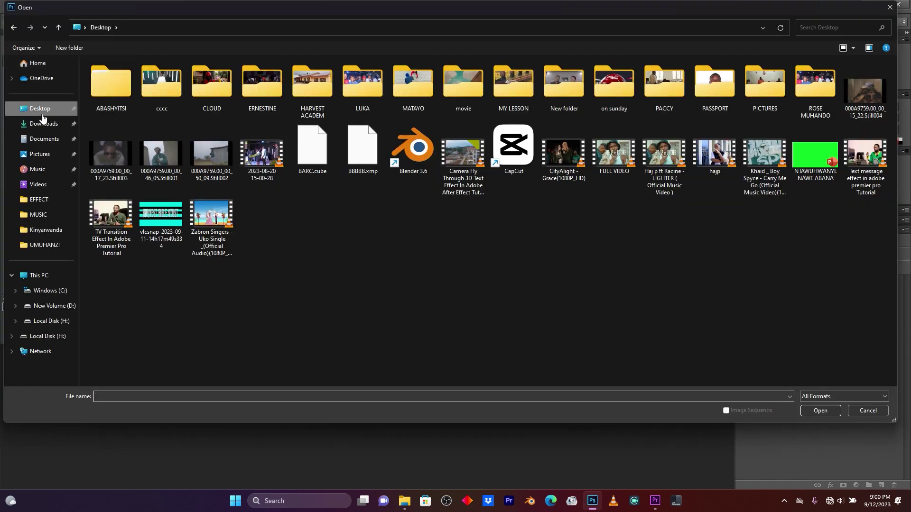
pyautogui.click(865, 91)
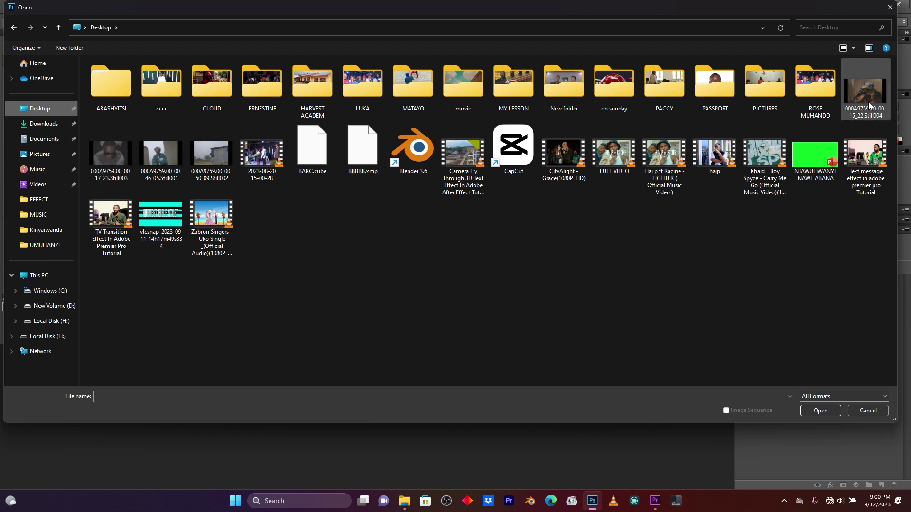
pyautogui.keyDown('shift'); pyautogui.click(212, 164); pyautogui.keyUp('shift')
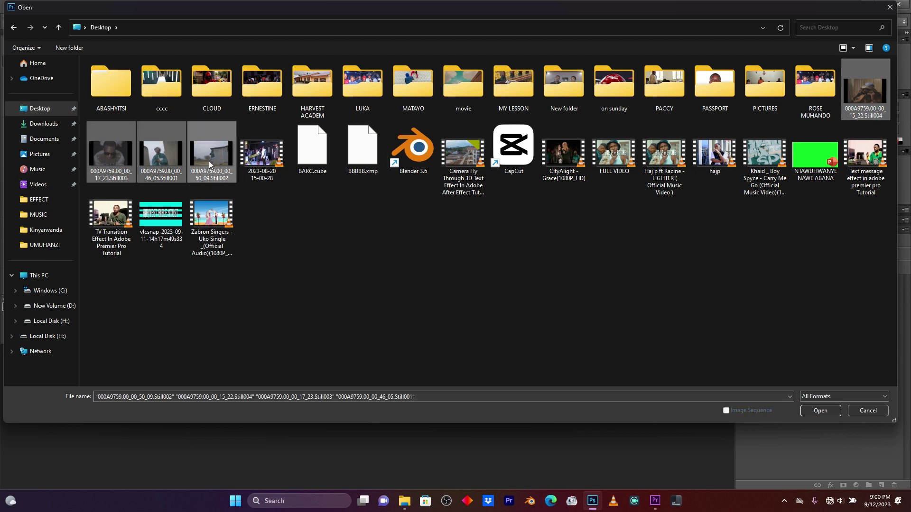
pyautogui.click(830, 410)
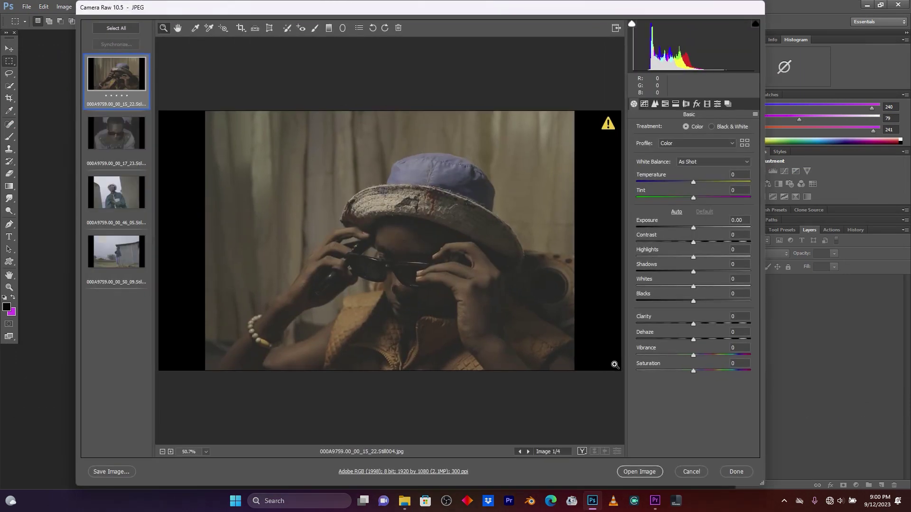
# - Select all four stills and set their Contrast to +100 and Shadows to +18
pyautogui.moveTo(464, 12); pyautogui.dragTo(478, 13)
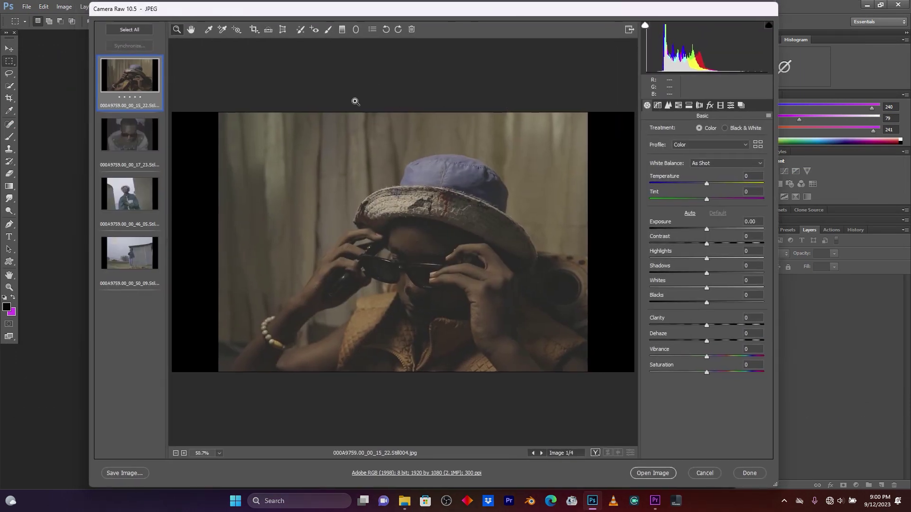
pyautogui.click(133, 257)
pyautogui.click(132, 200)
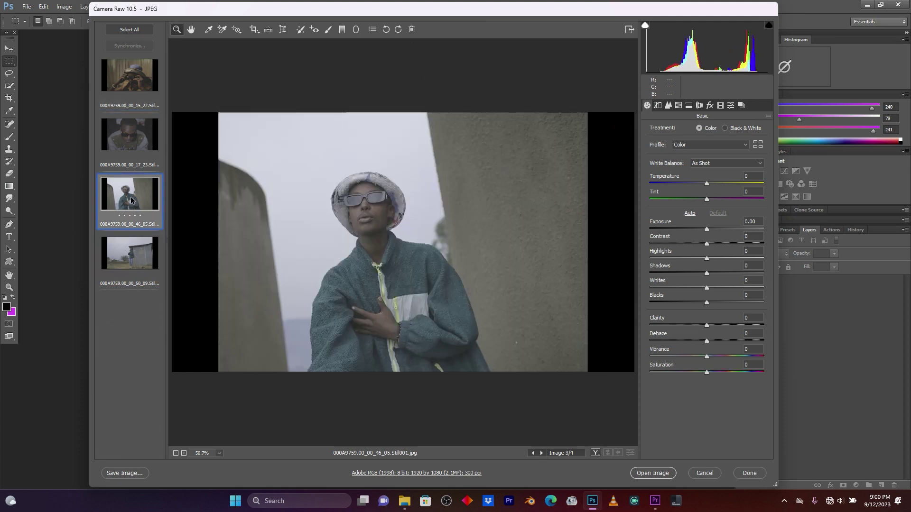
pyautogui.hotkey('ctrl', 'a')
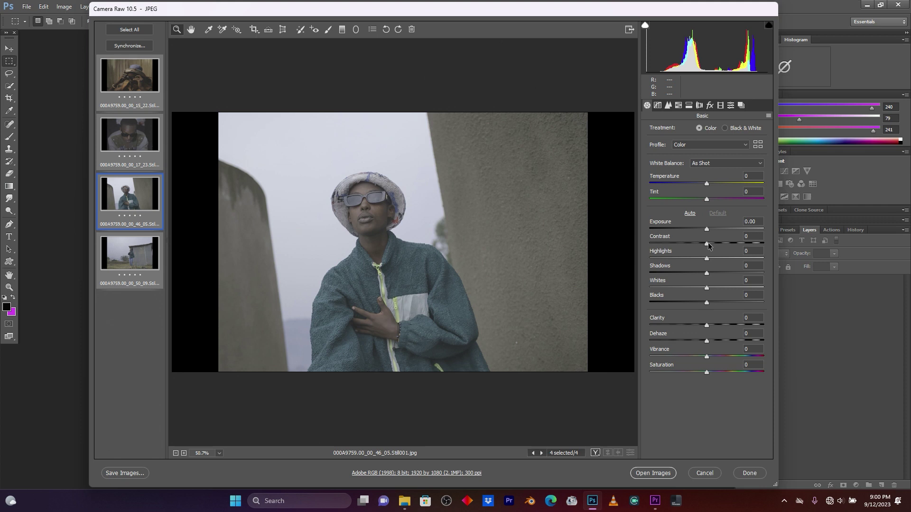
pyautogui.moveTo(706, 246); pyautogui.dragTo(756, 246)
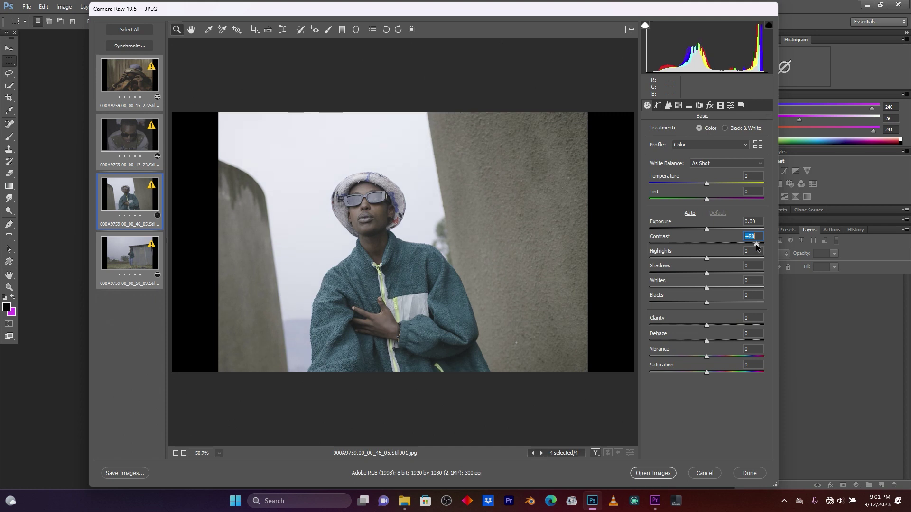
pyautogui.moveTo(707, 274); pyautogui.dragTo(716, 274)
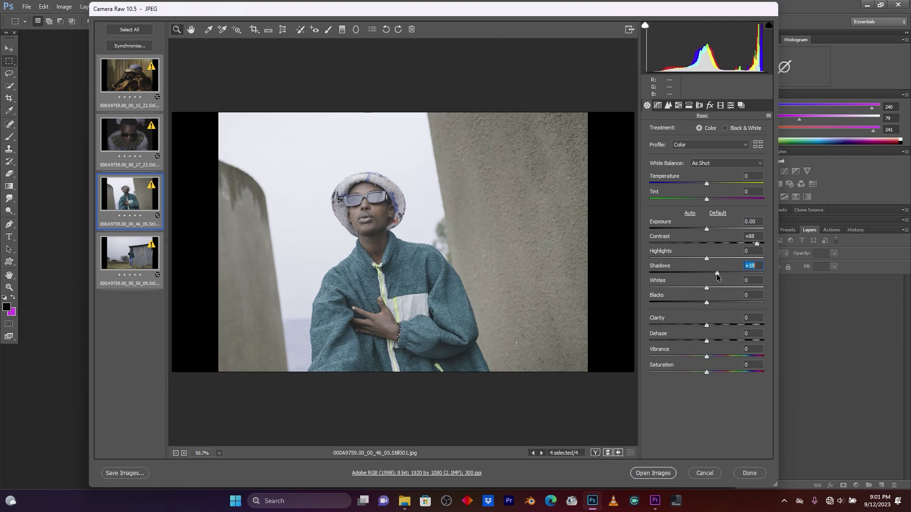
pyautogui.moveTo(758, 245); pyautogui.dragTo(781, 244)
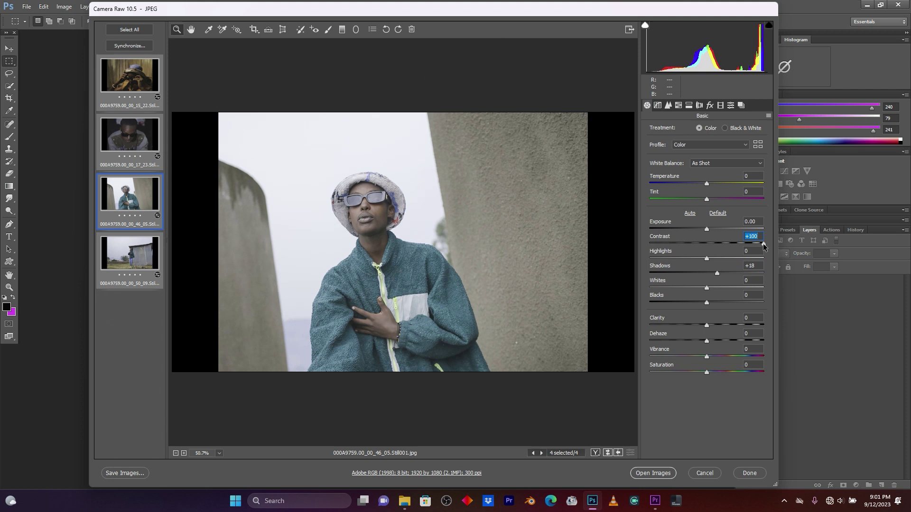
# - Check individual stills, reselect all four, and set Highlights to -21 and Blacks to -19
pyautogui.moveTo(705, 259); pyautogui.dragTo(706, 261)
pyautogui.click(128, 146)
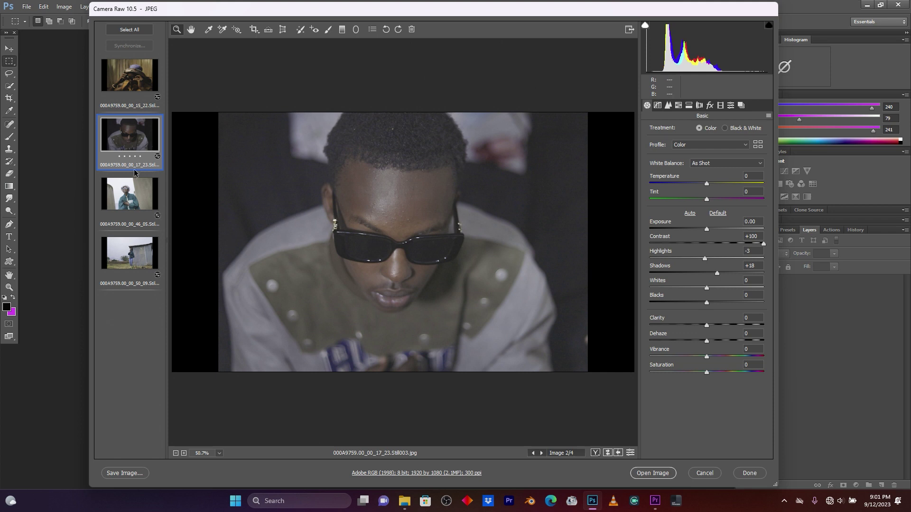
pyautogui.click(132, 209)
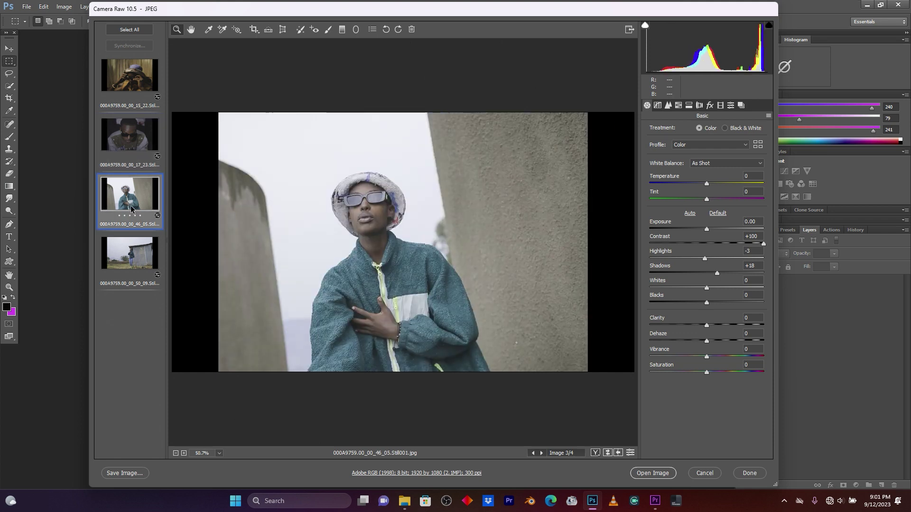
pyautogui.hotkey('ctrl', 'a')
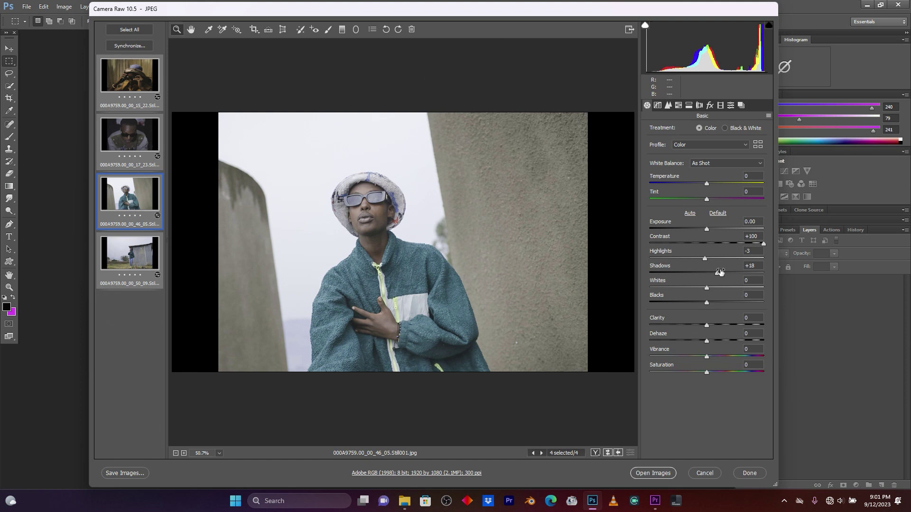
pyautogui.moveTo(705, 260)
pyautogui.mouseDown()
pyautogui.moveTo(716, 260)
pyautogui.moveTo(695, 261)
pyautogui.mouseUp()
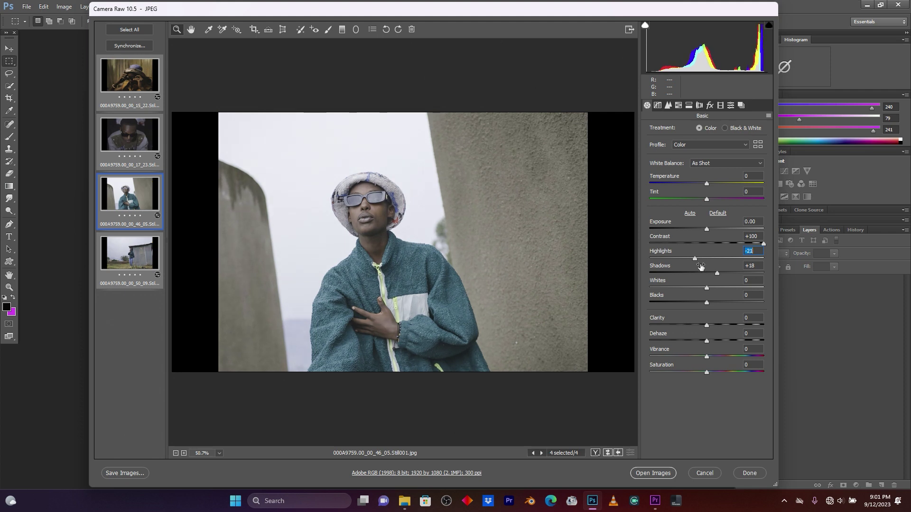
pyautogui.moveTo(706, 302); pyautogui.dragTo(695, 303)
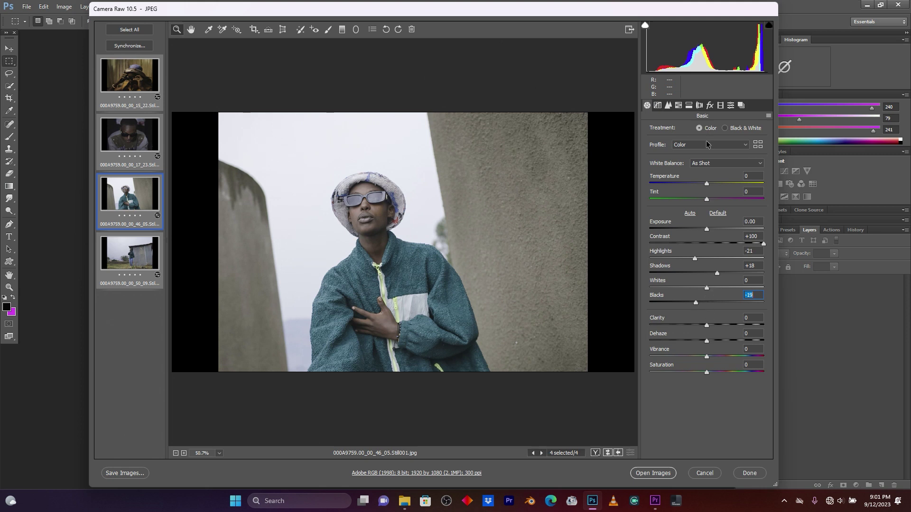
# - In the HSL adjustments, set the saturation of Blues to +74 and Aquas to +79 for all four stills
pyautogui.click(679, 105)
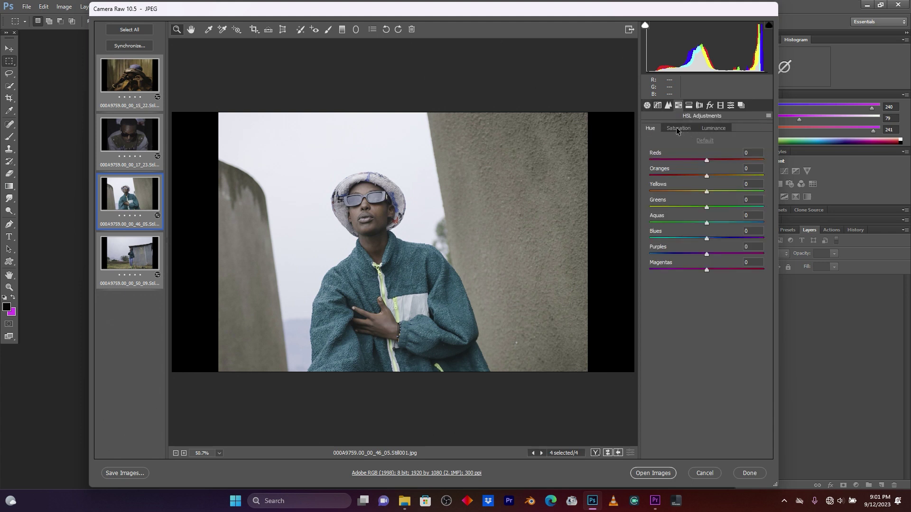
pyautogui.click(677, 129)
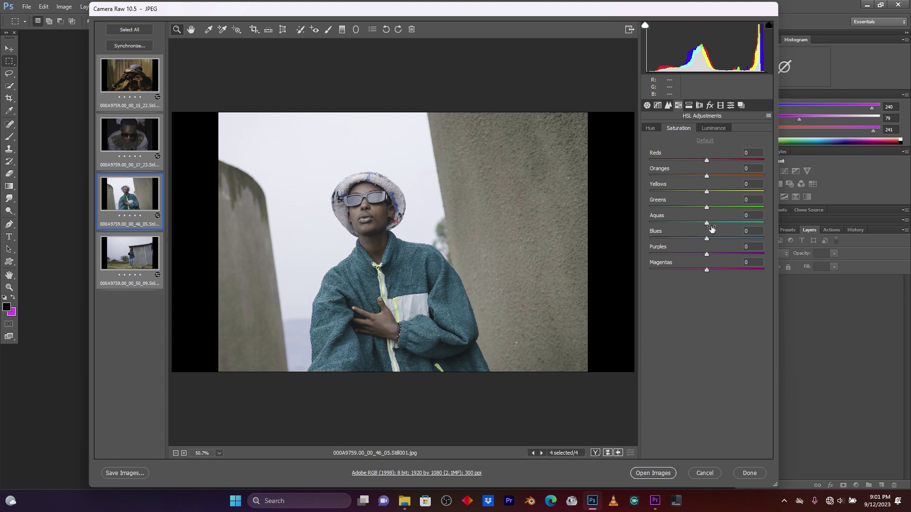
pyautogui.moveTo(706, 238); pyautogui.dragTo(751, 224)
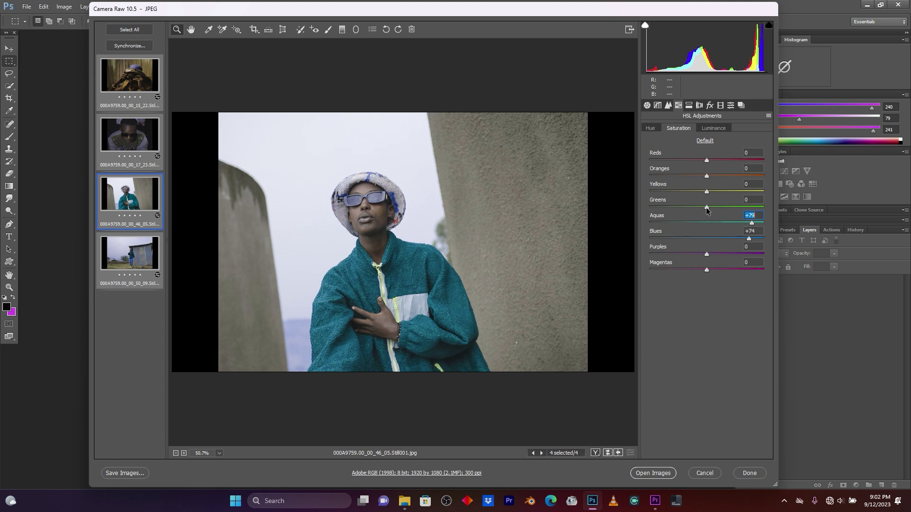
# - Reselect all the stills from the tin-shed shot and set the saturation of Greens to +89, Oranges to +46 and Purples to +11
pyautogui.click(140, 253)
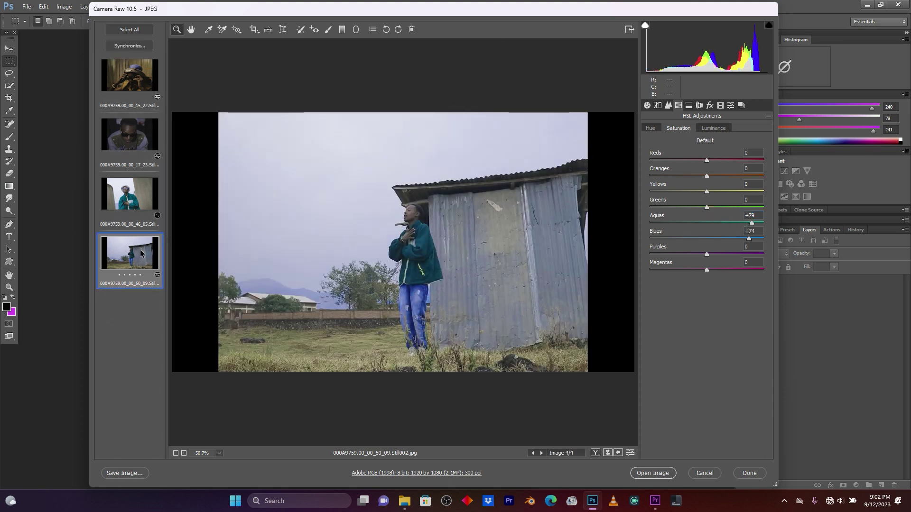
pyautogui.hotkey('ctrl', 'a')
pyautogui.moveTo(706, 207); pyautogui.dragTo(757, 209)
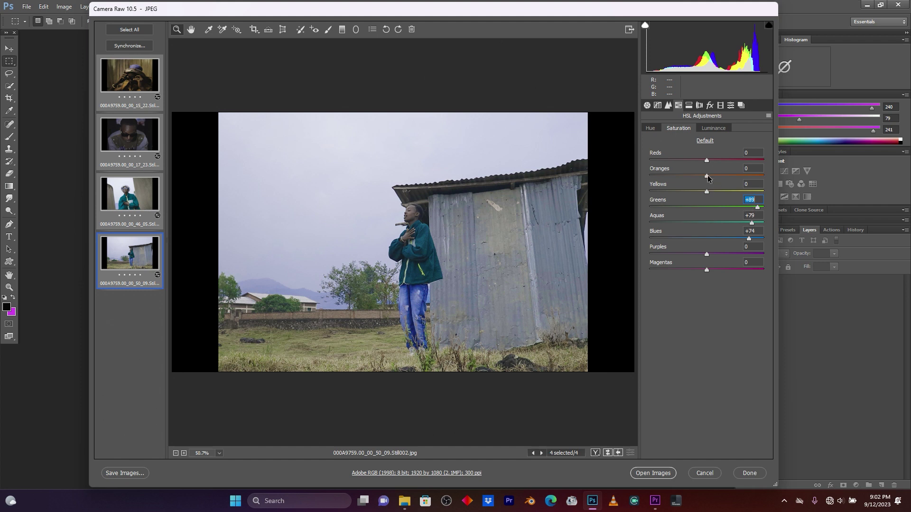
pyautogui.moveTo(708, 176); pyautogui.dragTo(736, 176)
pyautogui.press('Up')
pyautogui.moveTo(716, 254)
pyautogui.mouseDown()
pyautogui.moveTo(729, 255)
pyautogui.moveTo(712, 252)
pyautogui.mouseUp()
# - Check the bucket-hat still, reselect all four, and cool their white balance to a Temperature of -6
pyautogui.click(142, 74)
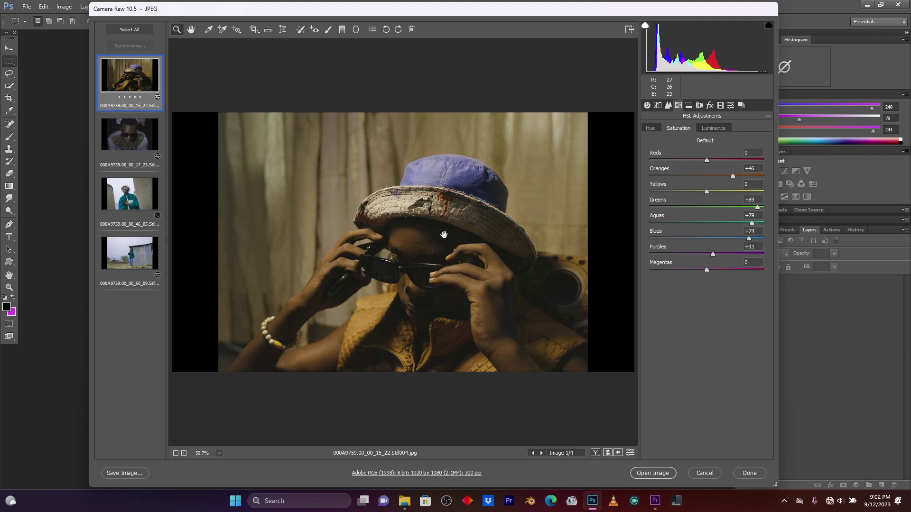
pyautogui.hotkey('ctrl', 'a')
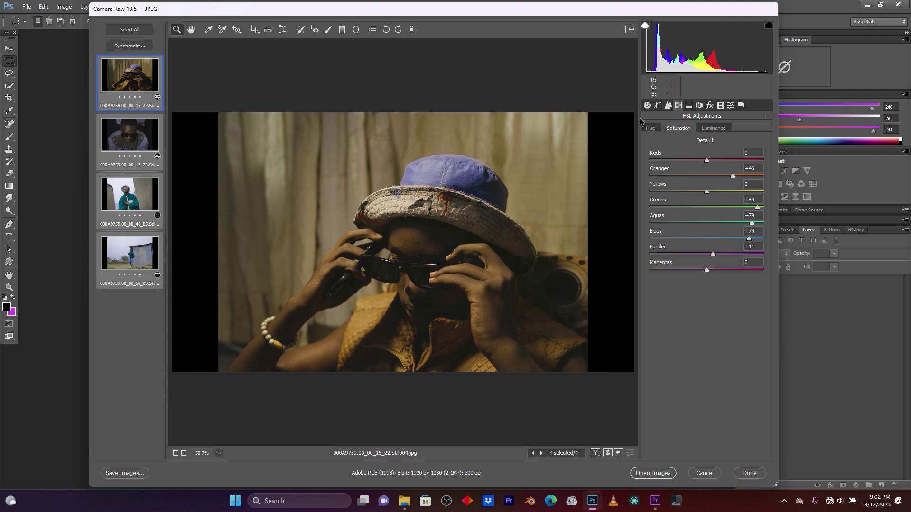
pyautogui.click(647, 106)
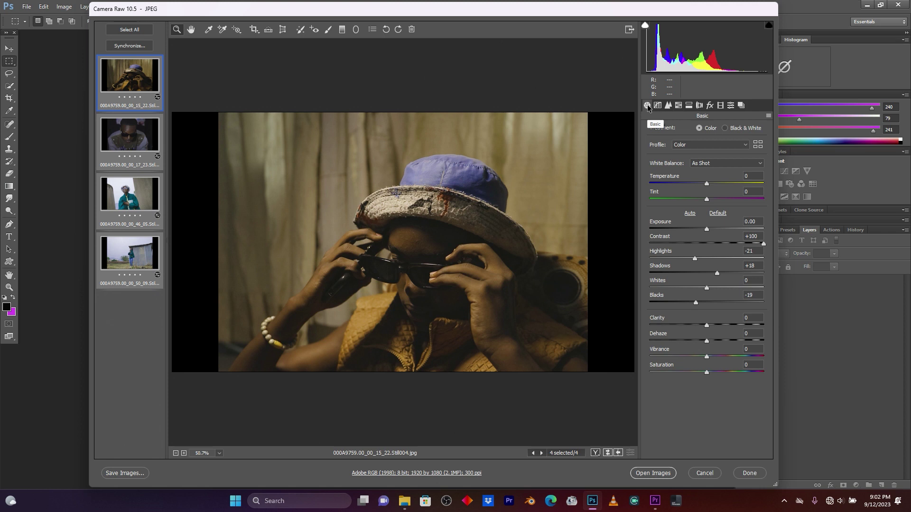
pyautogui.moveTo(707, 186); pyautogui.dragTo(702, 186)
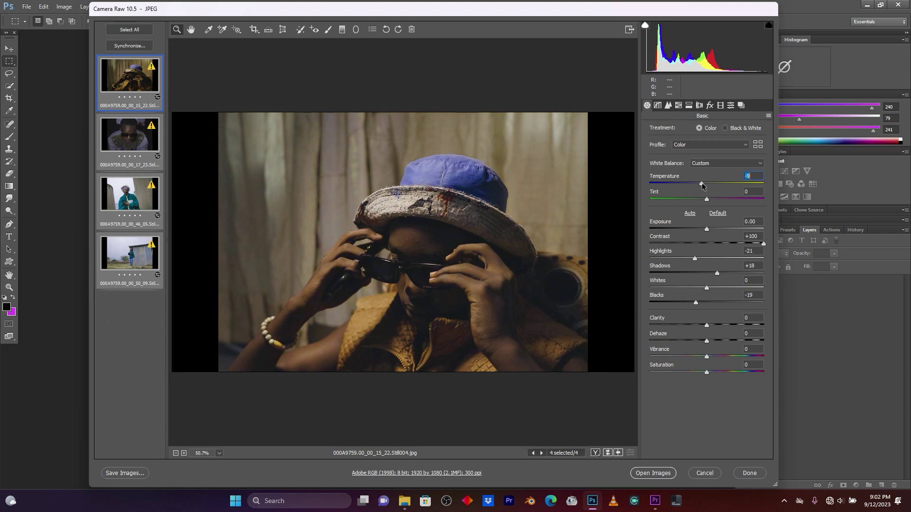
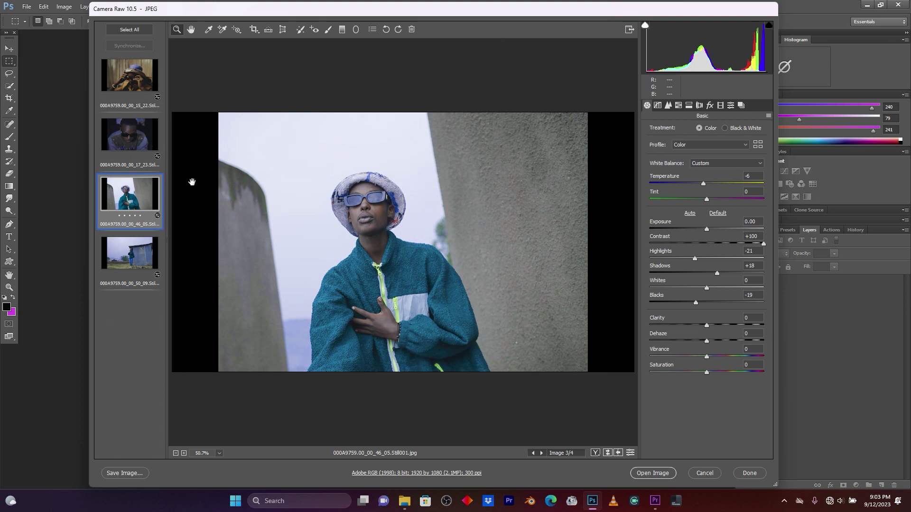
# - Shift the hue of Blues to -23 and Aquas to +21 for all four stills
pyautogui.hotkey('ctrl', 'a')
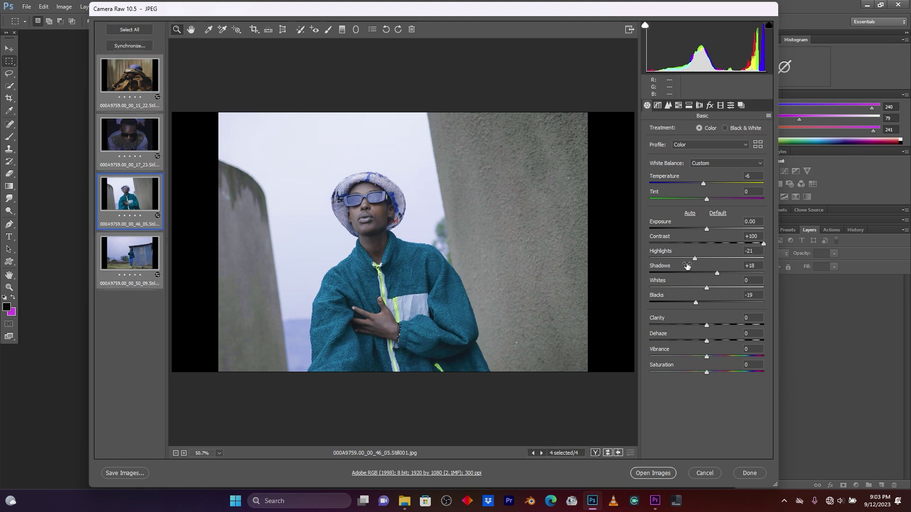
pyautogui.click(682, 106)
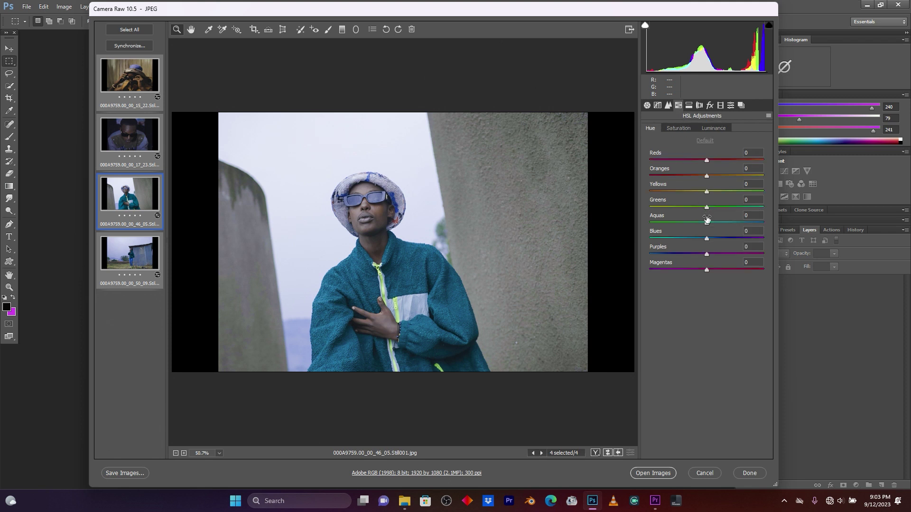
pyautogui.moveTo(706, 239); pyautogui.dragTo(691, 241)
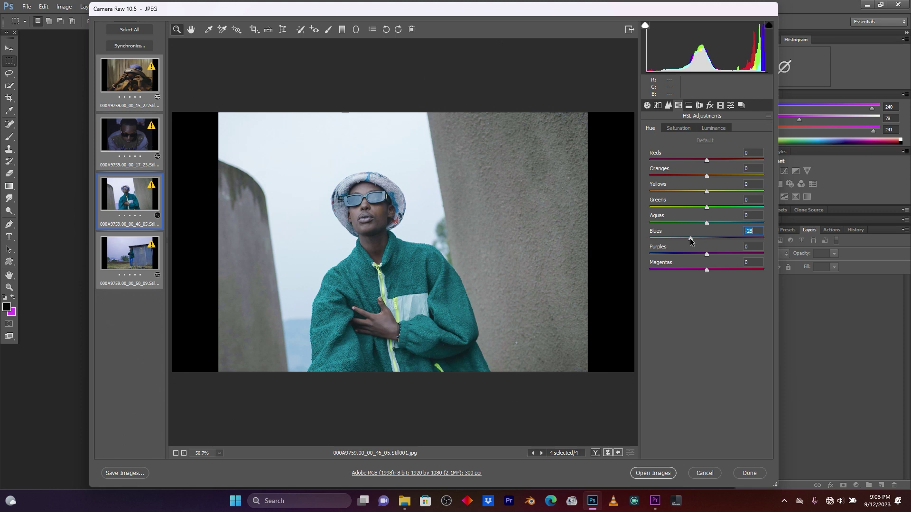
pyautogui.moveTo(691, 239); pyautogui.dragTo(719, 221)
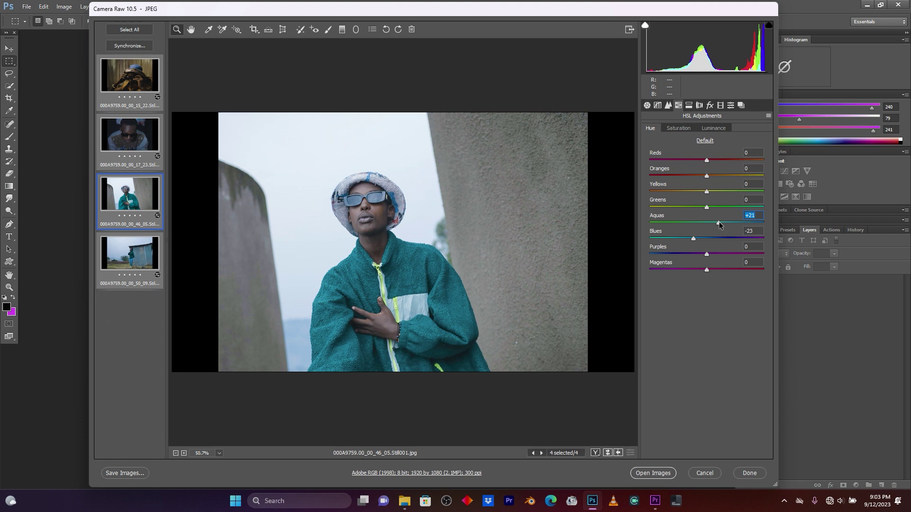
# - Using the tin-shed still as preview, adjust the Greens hue for all four stills and set Blacks to -24
pyautogui.click(135, 264)
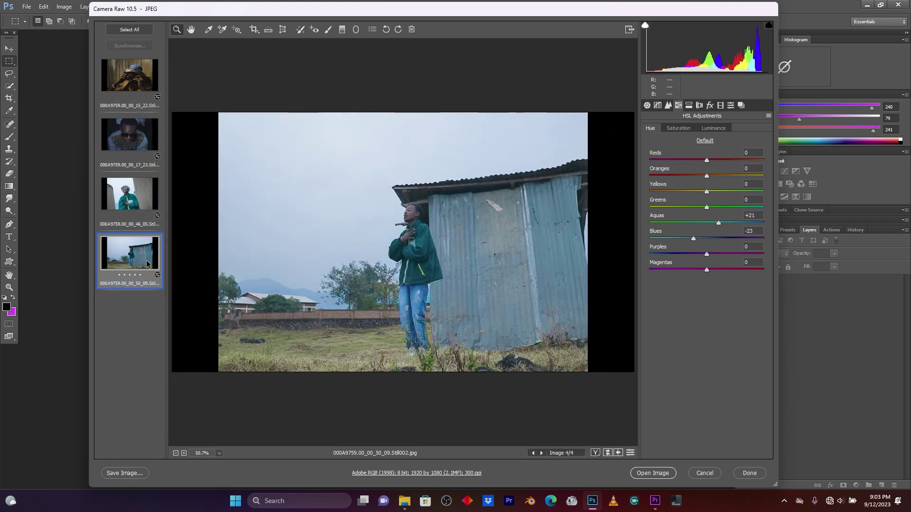
pyautogui.moveTo(706, 206); pyautogui.dragTo(664, 207)
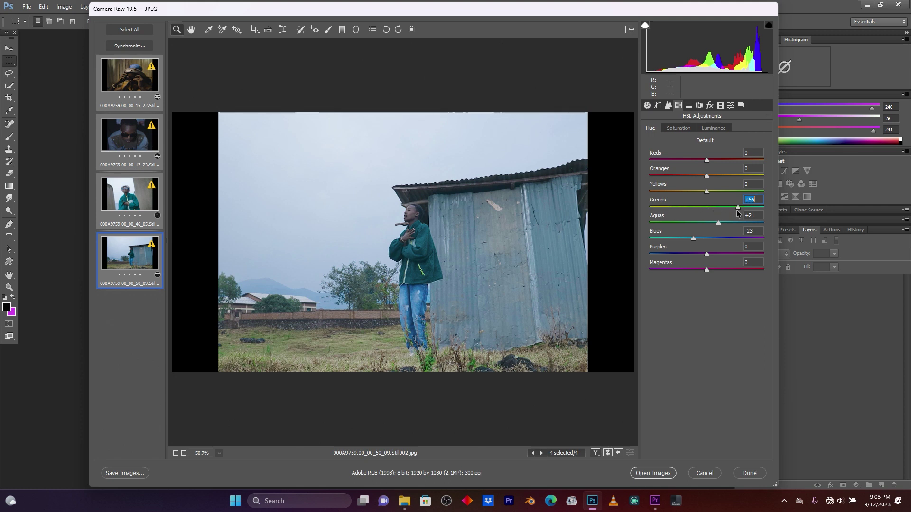
pyautogui.moveTo(646, 218); pyautogui.dragTo(660, 218)
pyautogui.click(647, 106)
pyautogui.moveTo(695, 302); pyautogui.dragTo(693, 303)
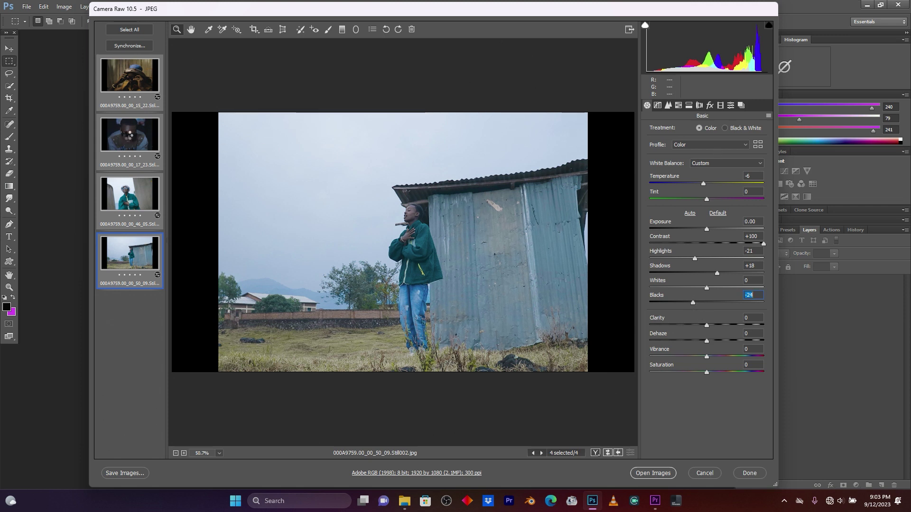
# - With the sunglasses portrait as preview, reselect all four stills and calibrate Red Primary hue to +23 and Blue Primary hue to -18
pyautogui.click(132, 143)
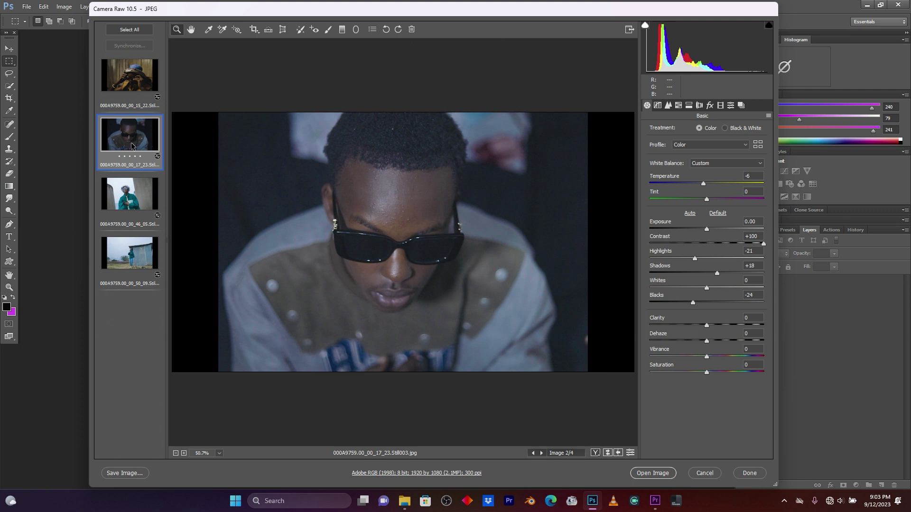
pyautogui.hotkey('ctrl', 'a')
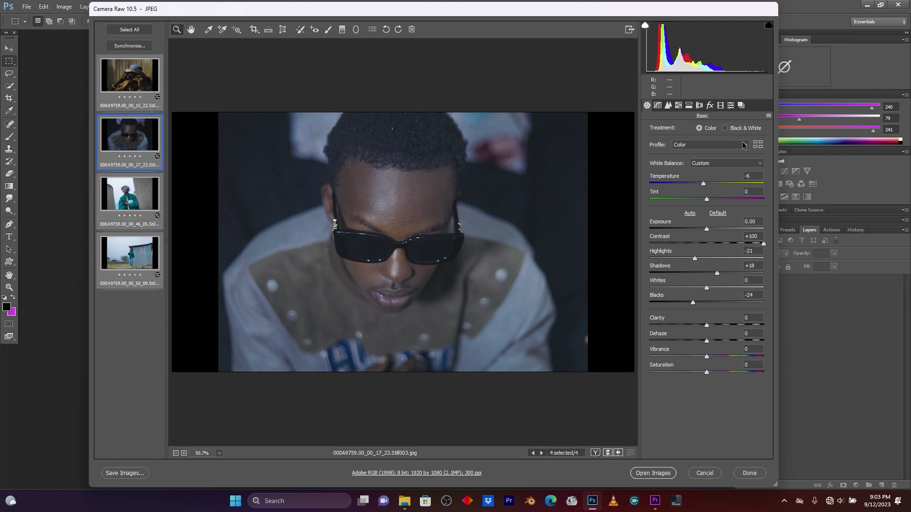
pyautogui.click(721, 107)
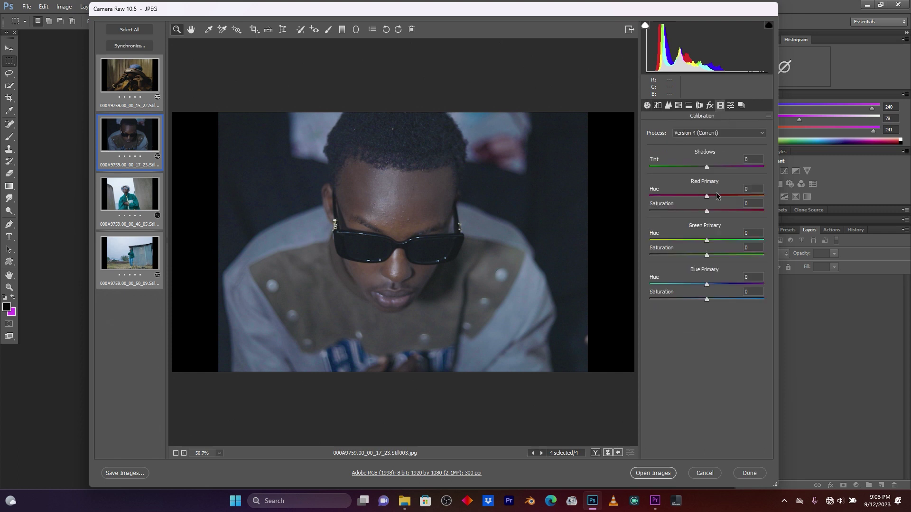
pyautogui.moveTo(707, 196); pyautogui.dragTo(719, 197)
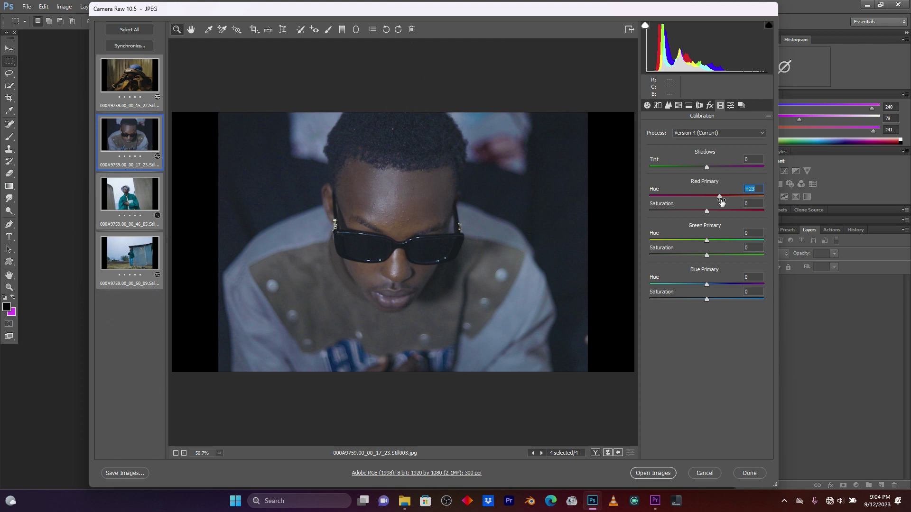
pyautogui.moveTo(706, 285); pyautogui.dragTo(696, 287)
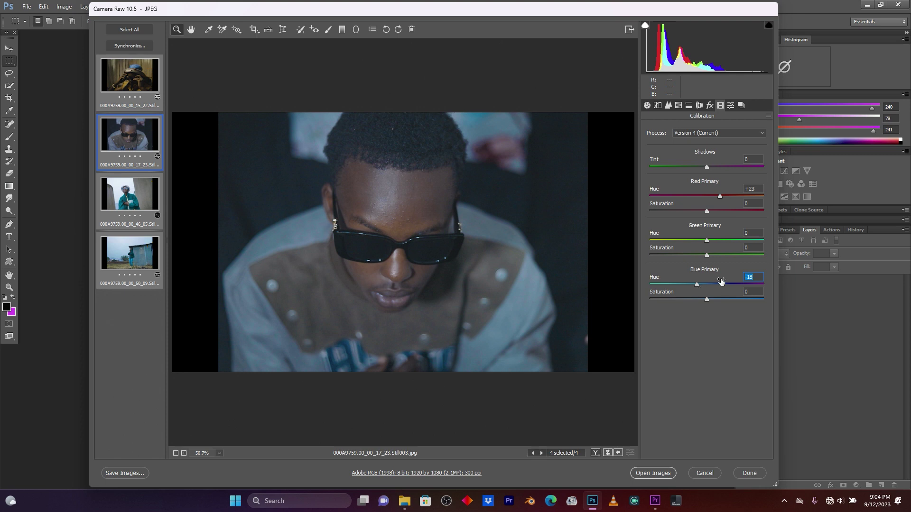
# - Check the green-jacket and blue-hat stills, reselect all four, and raise their overall Saturation to +8
pyautogui.click(134, 189)
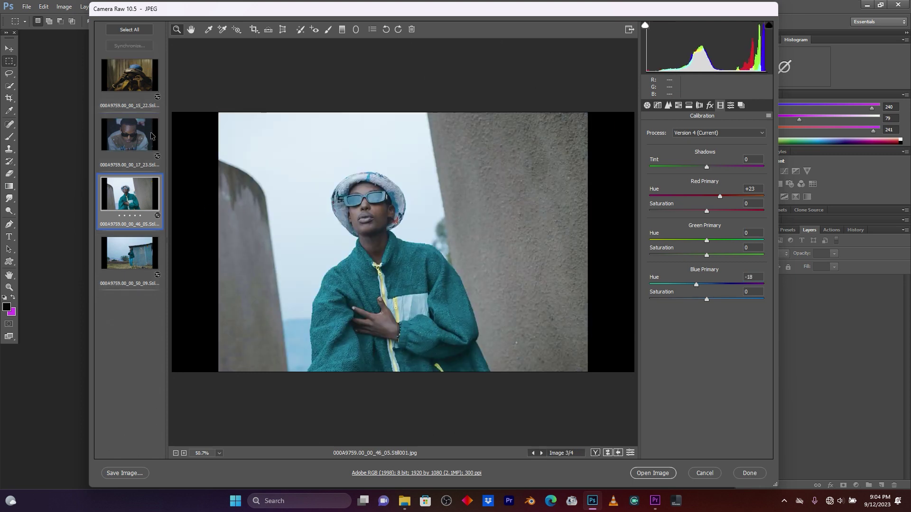
pyautogui.click(139, 88)
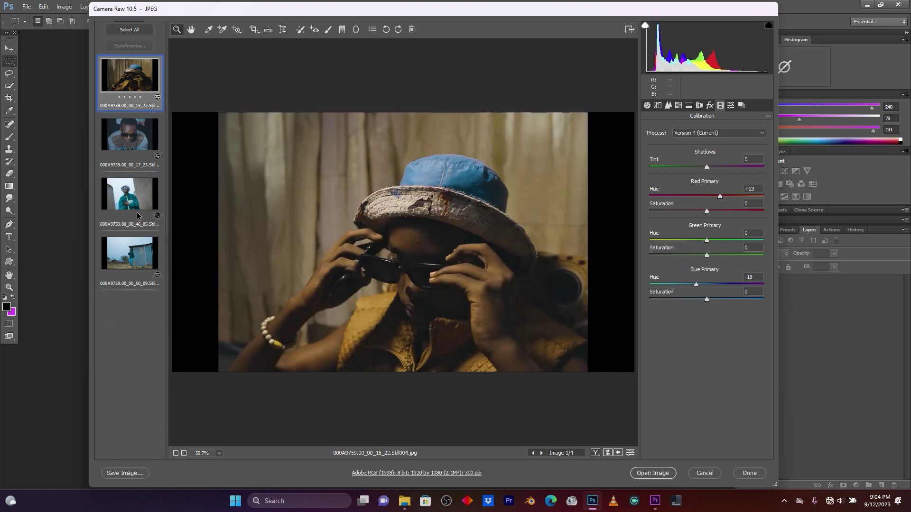
pyautogui.hotkey('ctrl', 'a')
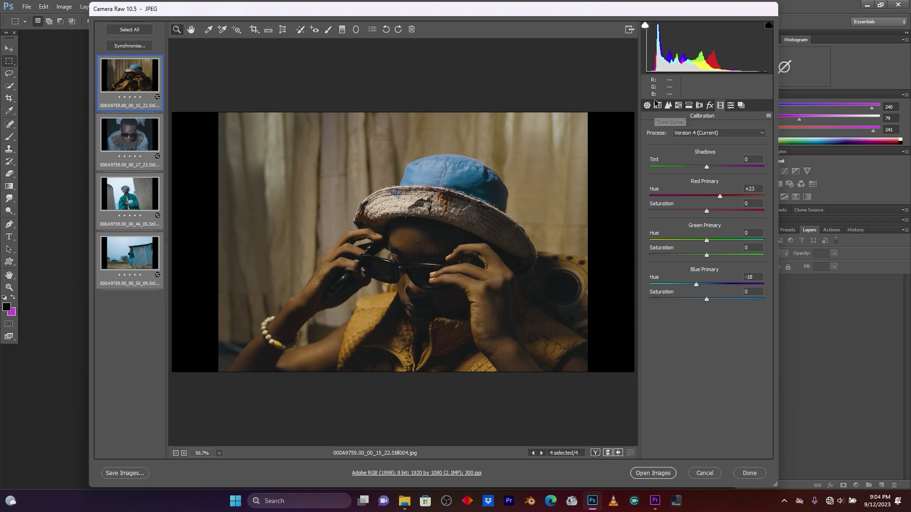
pyautogui.click(647, 106)
pyautogui.moveTo(706, 373); pyautogui.dragTo(712, 373)
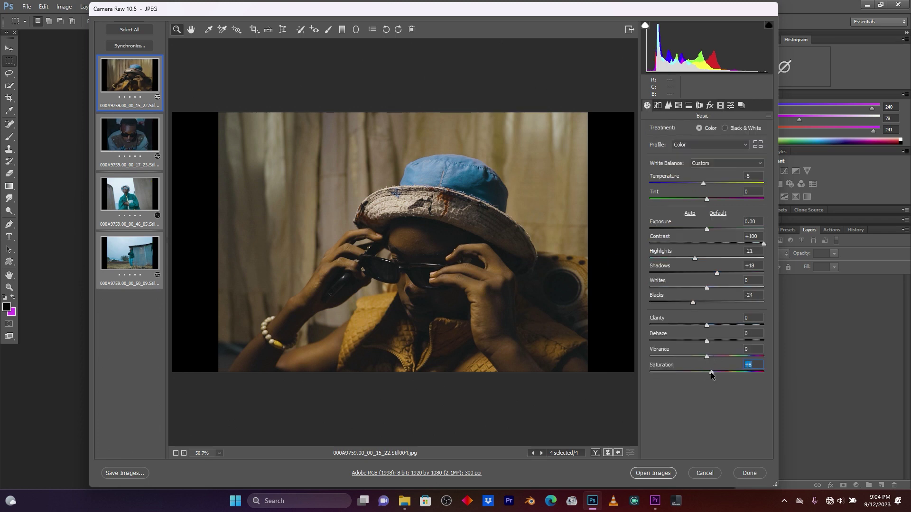
# - Save all Camera Raw settings of the green-jacket still to the Desktop as COLOR MUSIC, and finish the Camera Raw session keeping the edits
pyautogui.click(134, 195)
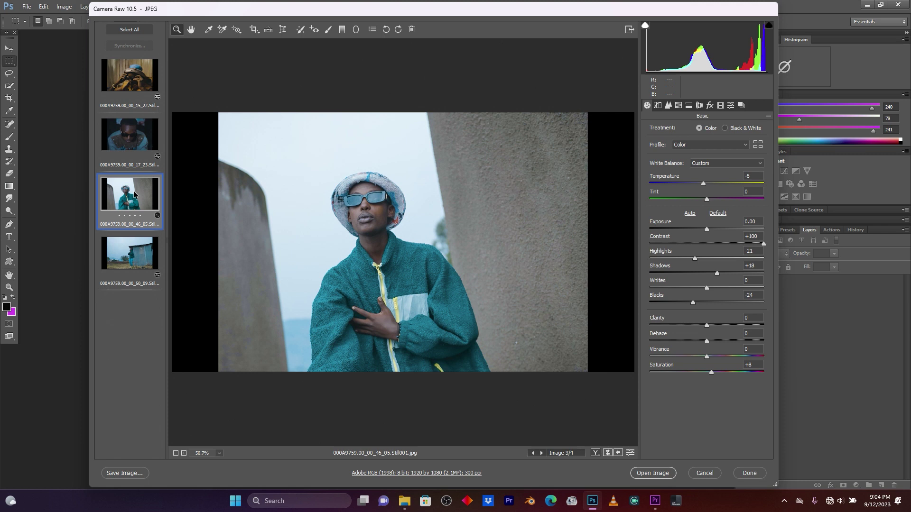
pyautogui.click(768, 116)
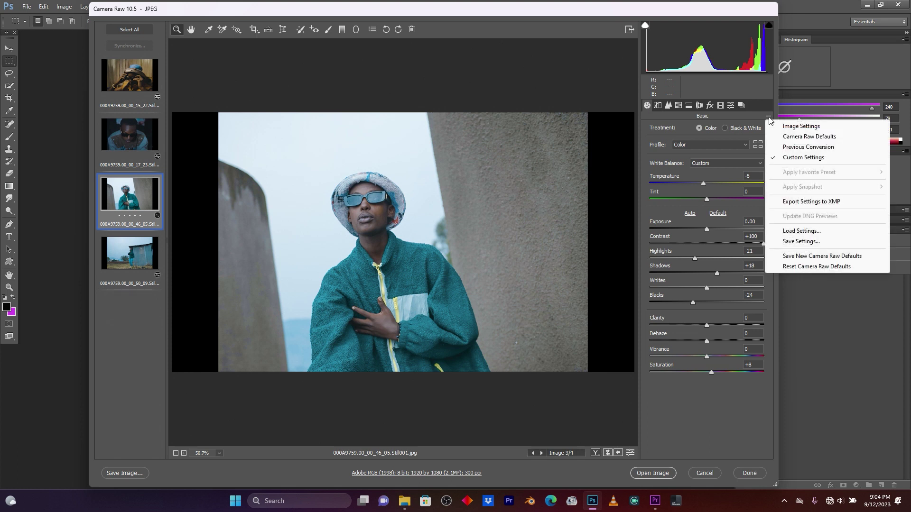
pyautogui.click(798, 242)
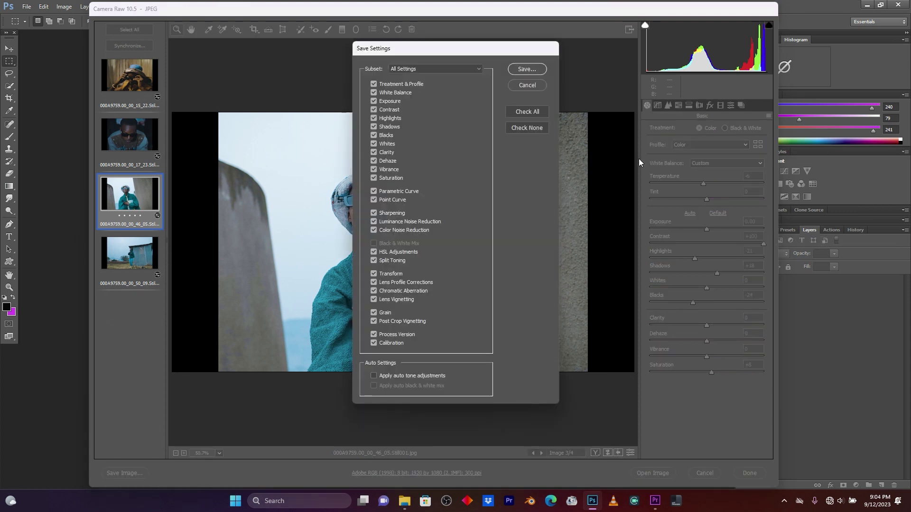
pyautogui.click(525, 70)
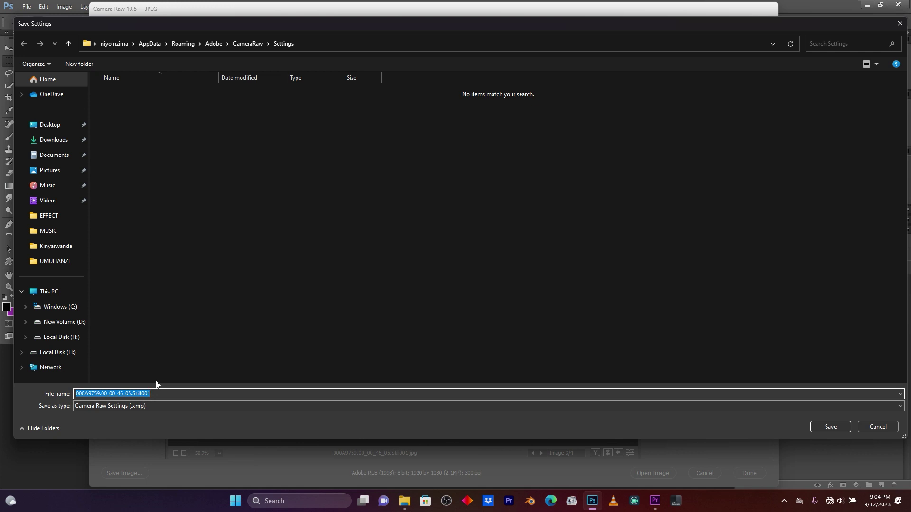
pyautogui.write('COLOR MUSIC')
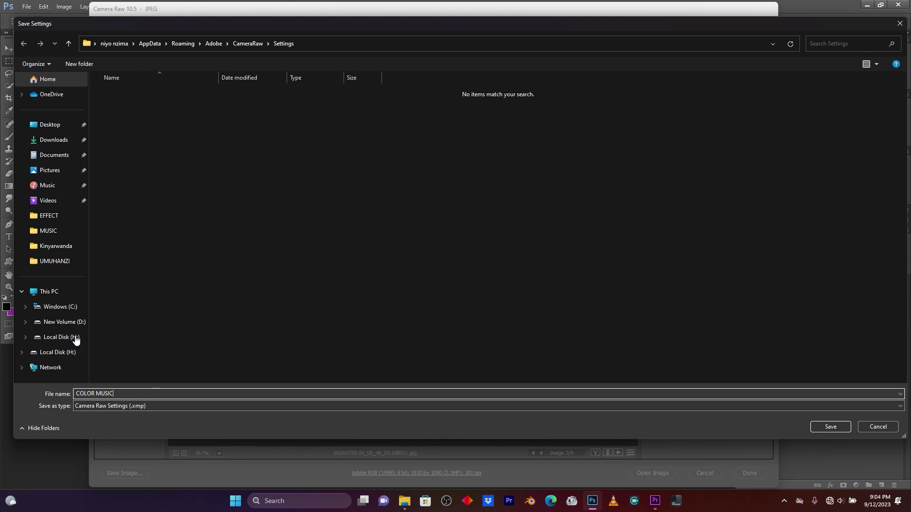
pyautogui.click(45, 126)
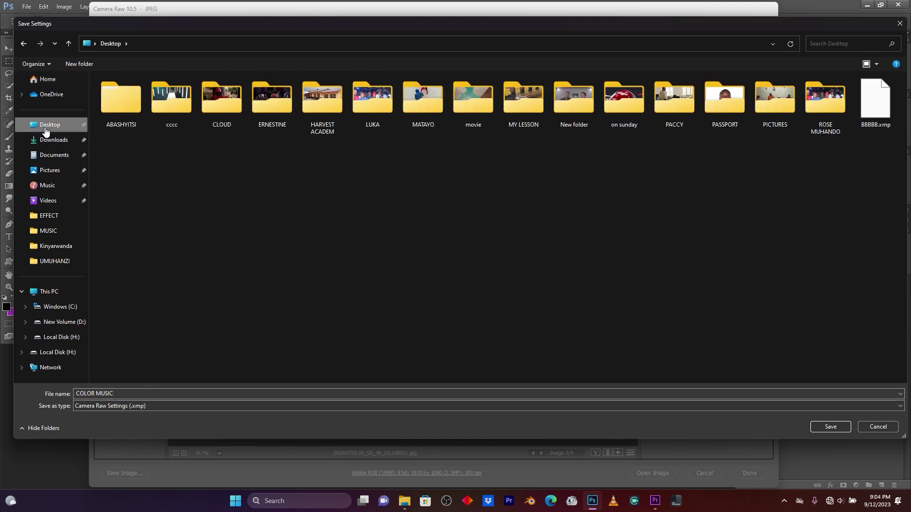
pyautogui.click(831, 427)
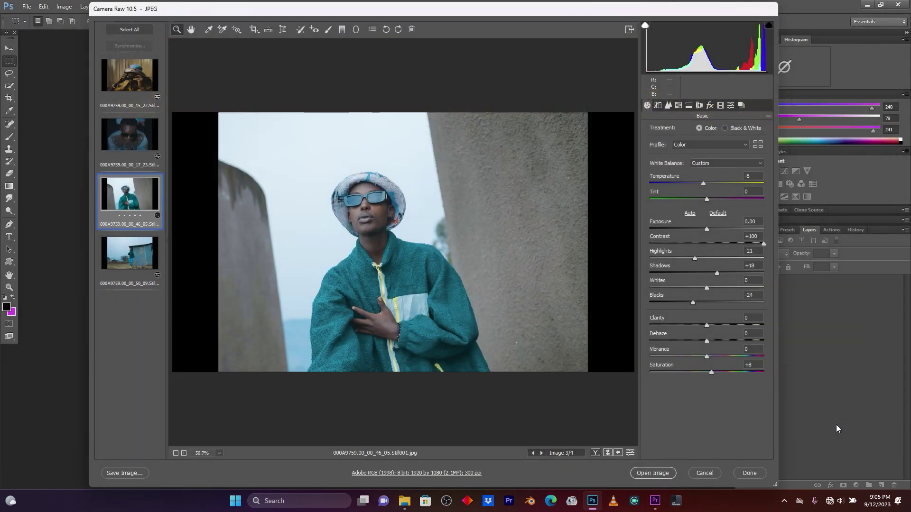
pyautogui.click(750, 473)
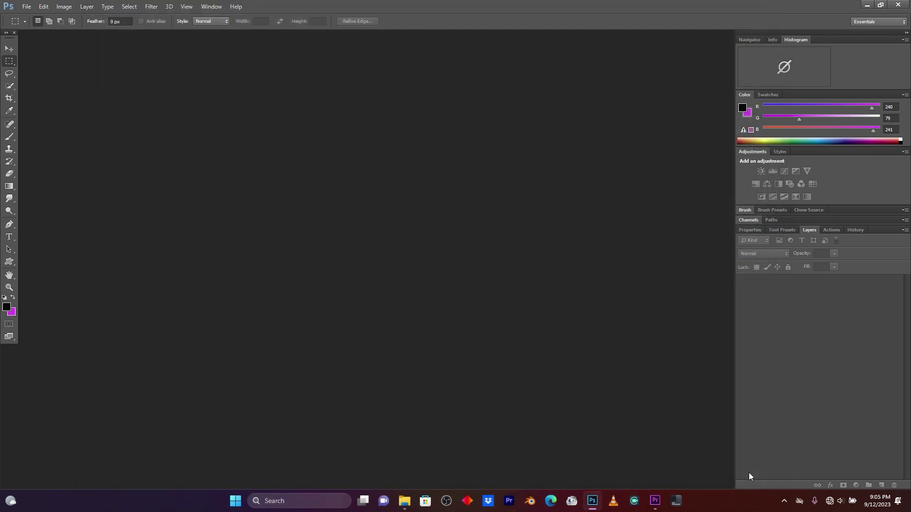
# - Switch to IWLTBAP LUT Generator and generate a HALD image into the Desktop folder
pyautogui.click(676, 501)
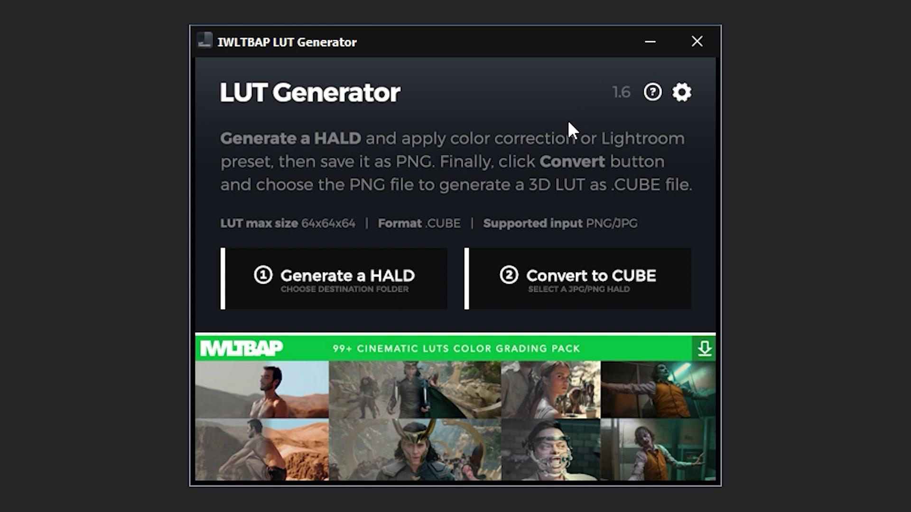
pyautogui.click(327, 284)
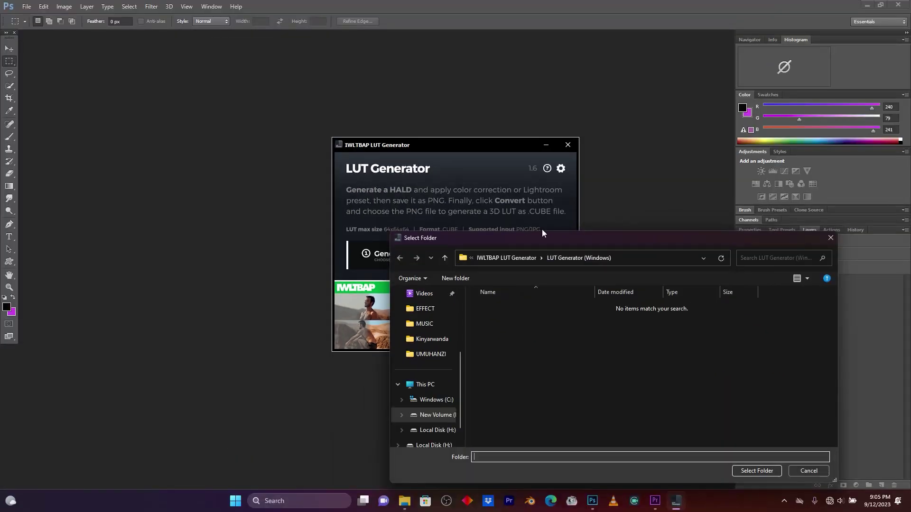
pyautogui.moveTo(530, 238); pyautogui.dragTo(563, 106)
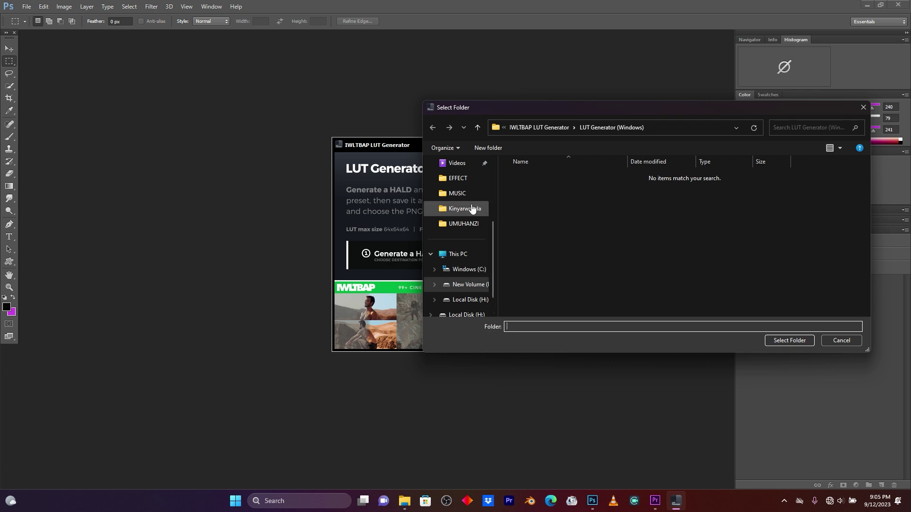
pyautogui.scroll(3, 472, 209)
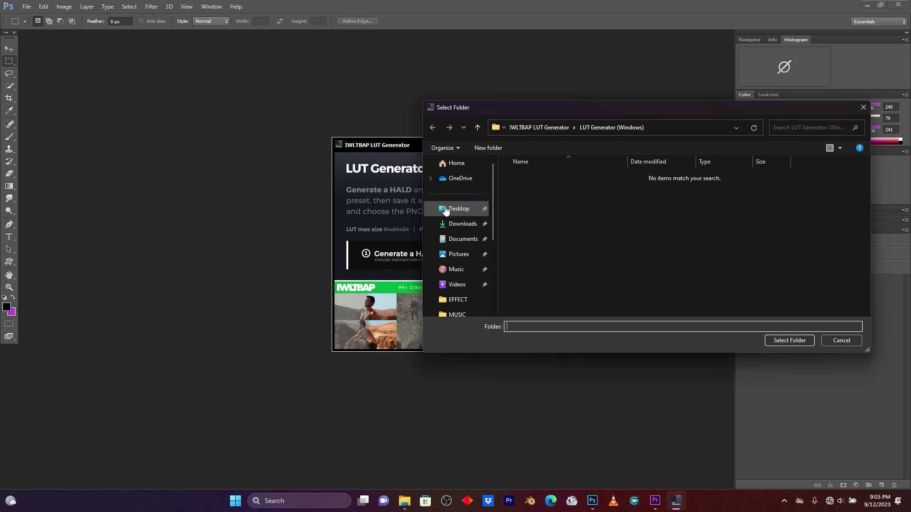
pyautogui.click(454, 209)
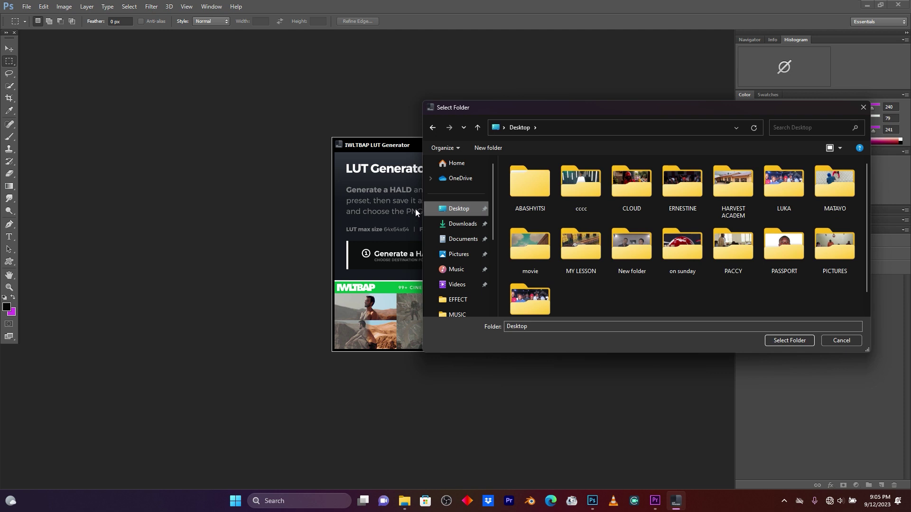
pyautogui.click(456, 208)
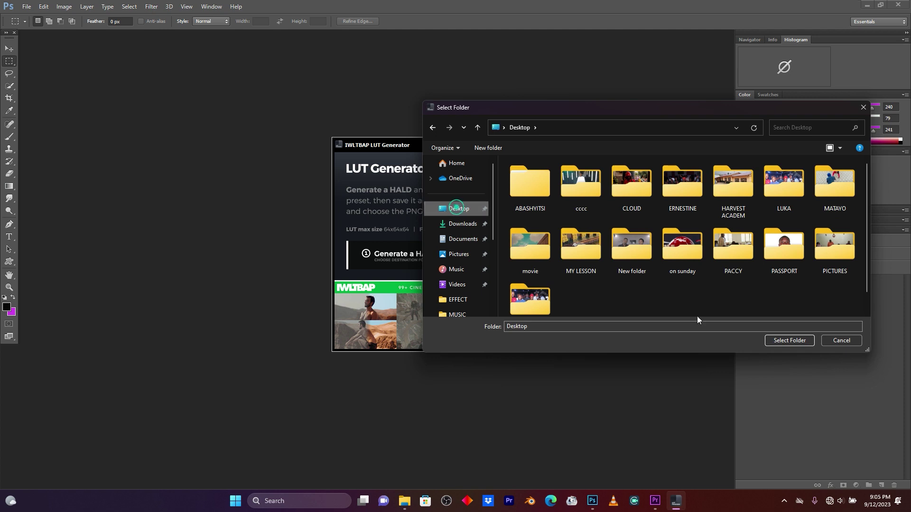
pyautogui.click(798, 340)
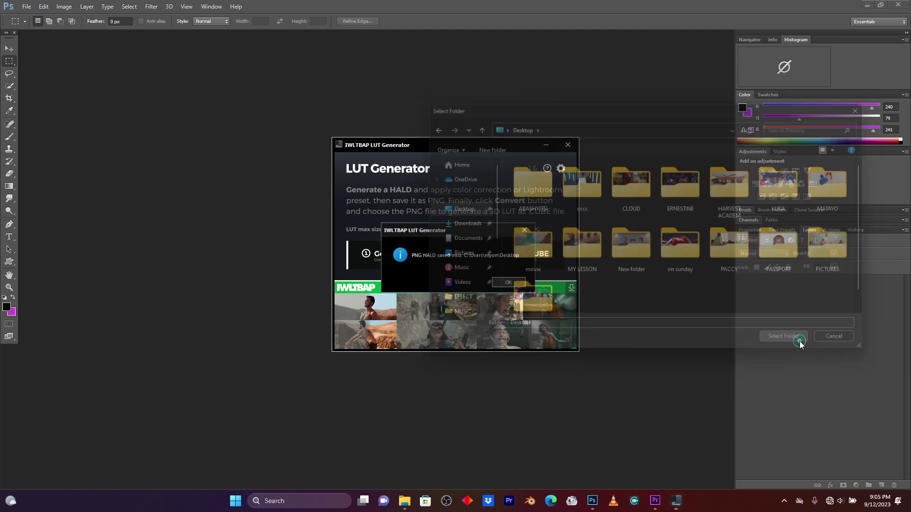
pyautogui.click(511, 284)
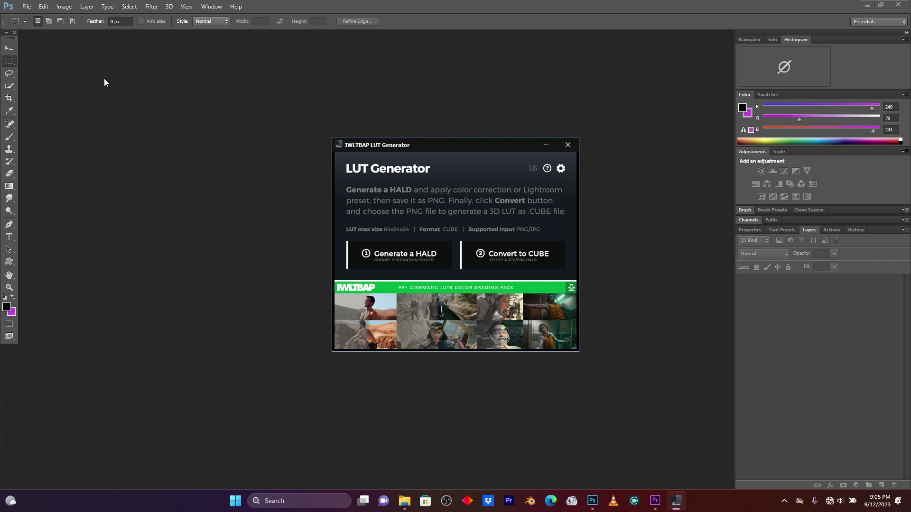
pyautogui.moveTo(417, 143); pyautogui.dragTo(461, 128)
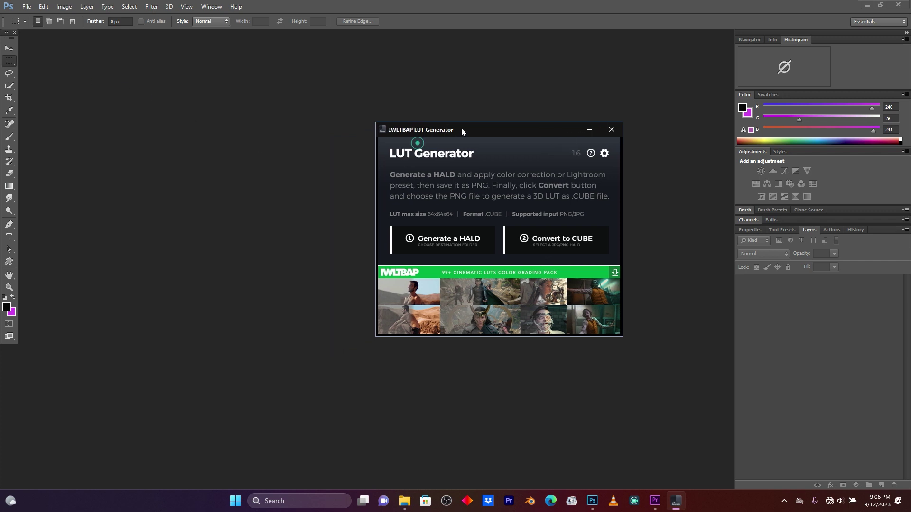
# - Open the generated HALD image Neutral-512.png from the Desktop in Photoshop and move its window clear of the toolbox
pyautogui.click(27, 7)
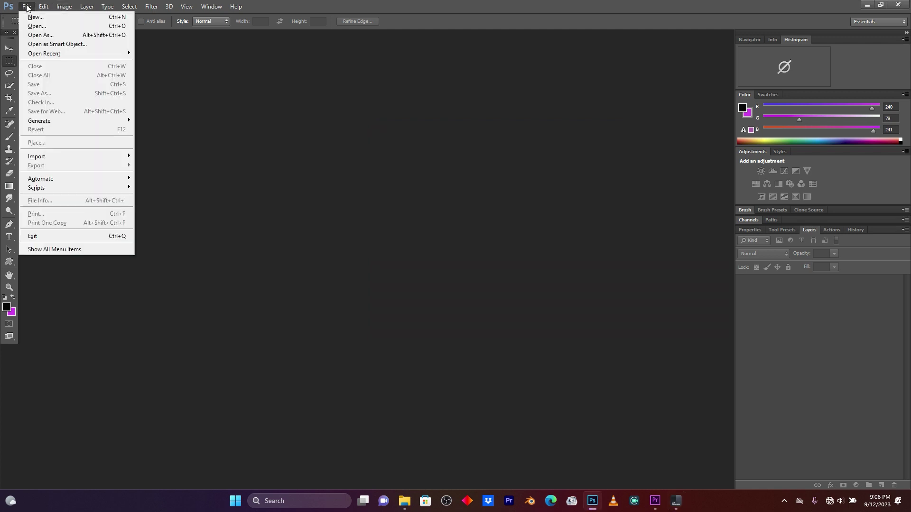
pyautogui.click(35, 26)
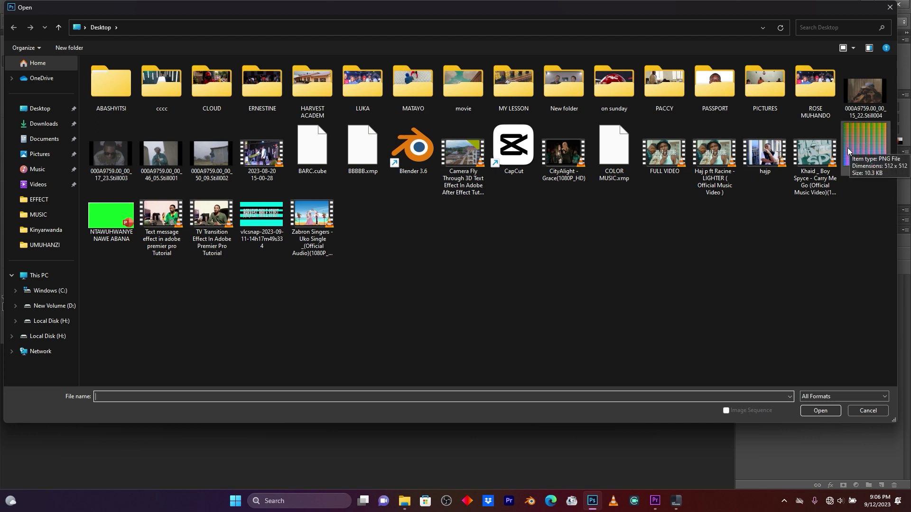
pyautogui.click(868, 141)
pyautogui.doubleClick(861, 147)
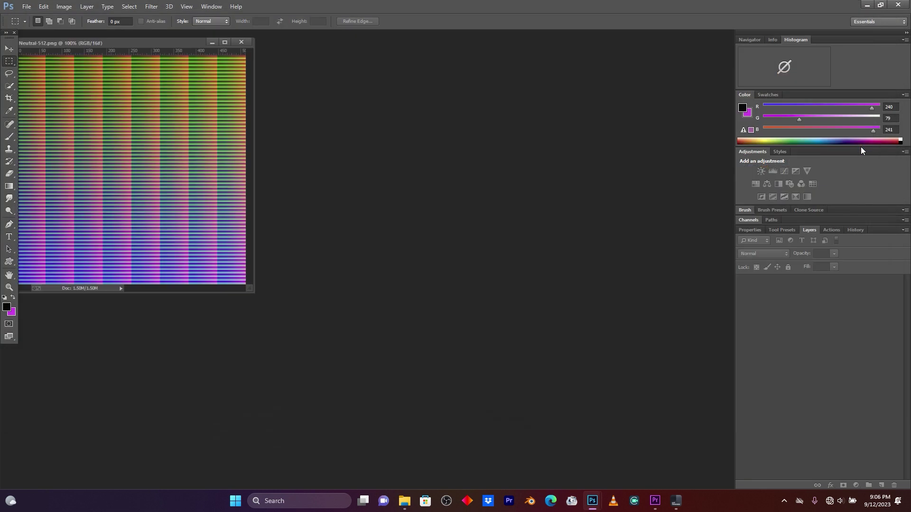
pyautogui.moveTo(148, 32); pyautogui.dragTo(291, 56)
# - Open the Camera Raw Filter on the HALD image
pyautogui.click(151, 7)
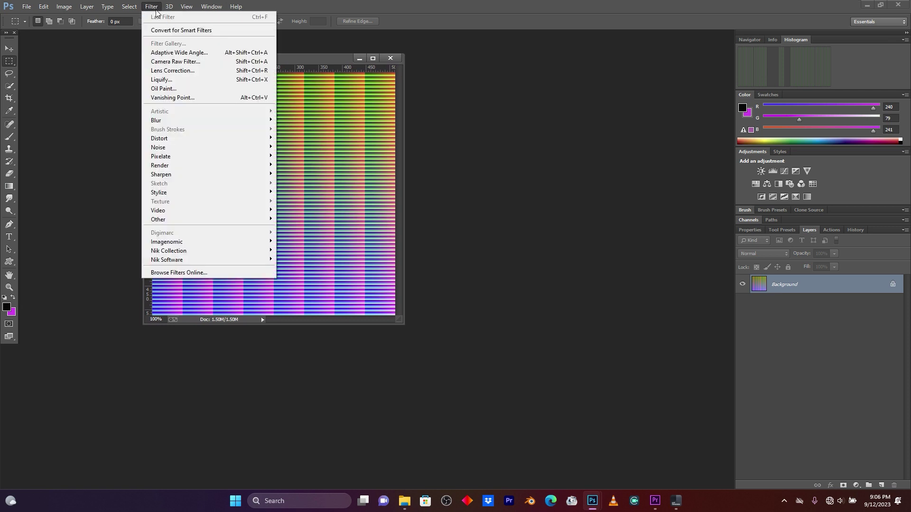
pyautogui.click(185, 61)
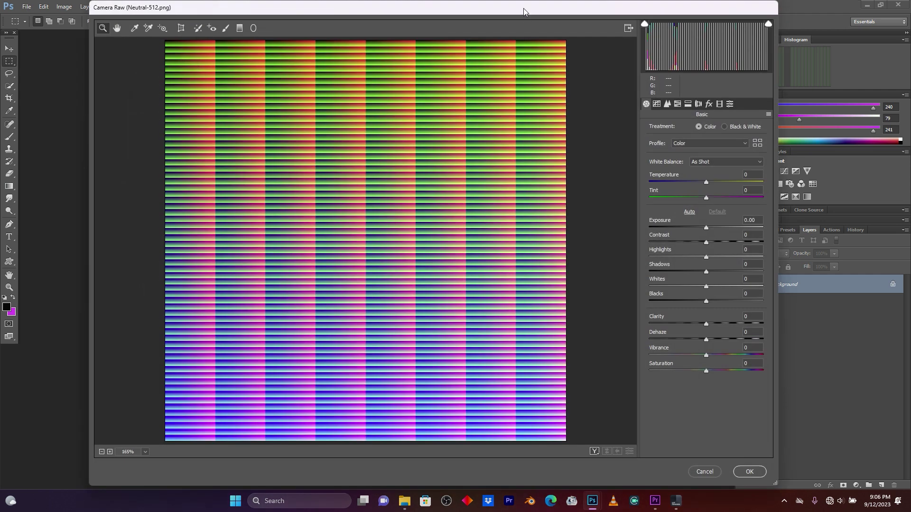
pyautogui.moveTo(524, 7); pyautogui.dragTo(535, 10)
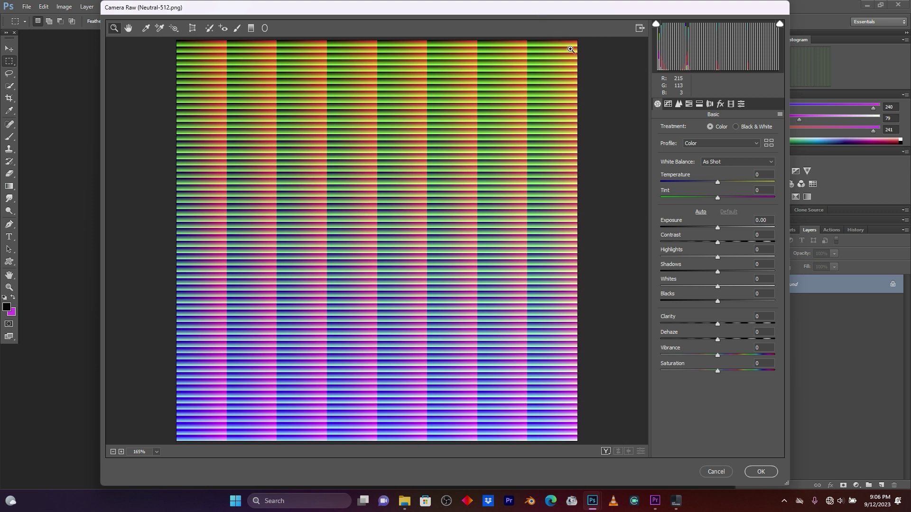
# - Load the COLOR MUSIC.xmp settings from the Desktop onto the HALD image and apply the Camera Raw grade
pyautogui.click(779, 115)
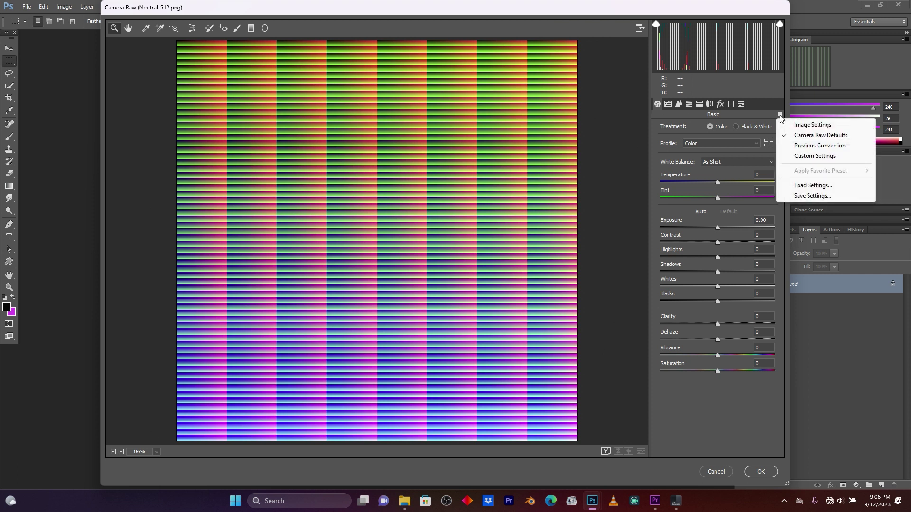
pyautogui.click(817, 187)
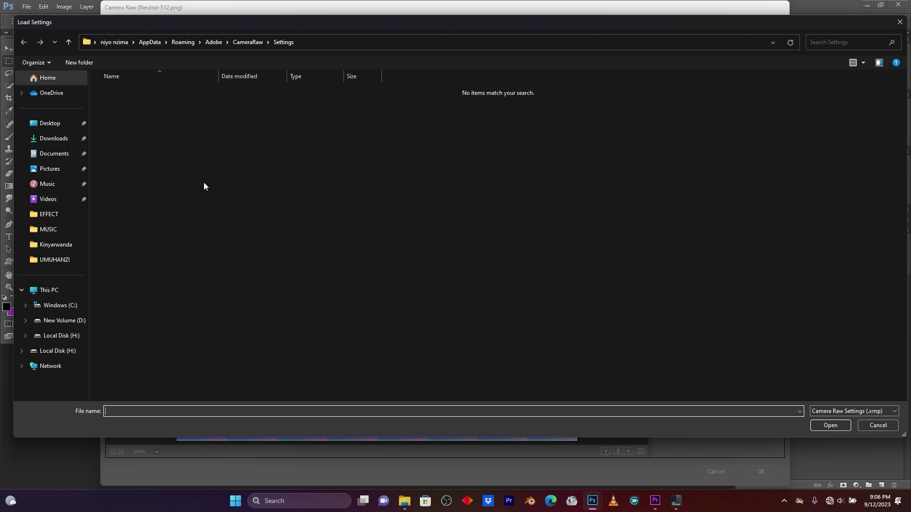
pyautogui.click(55, 125)
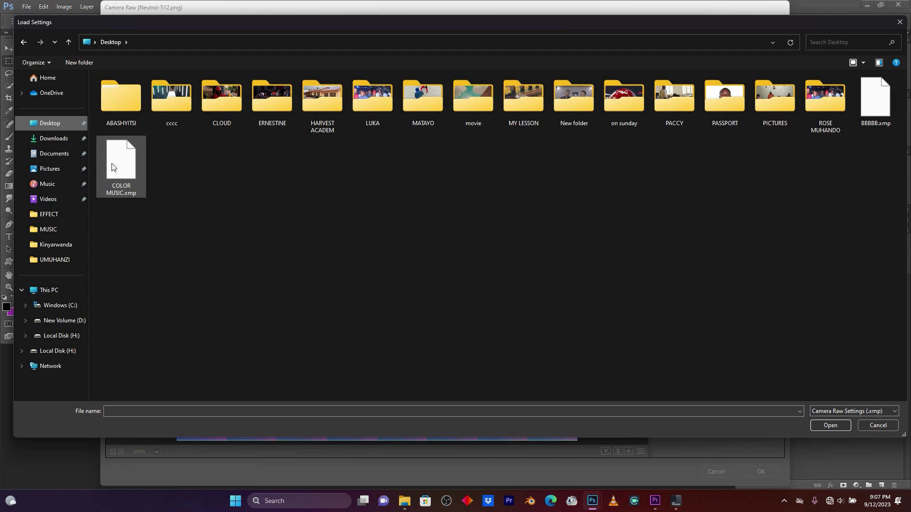
pyautogui.click(125, 167)
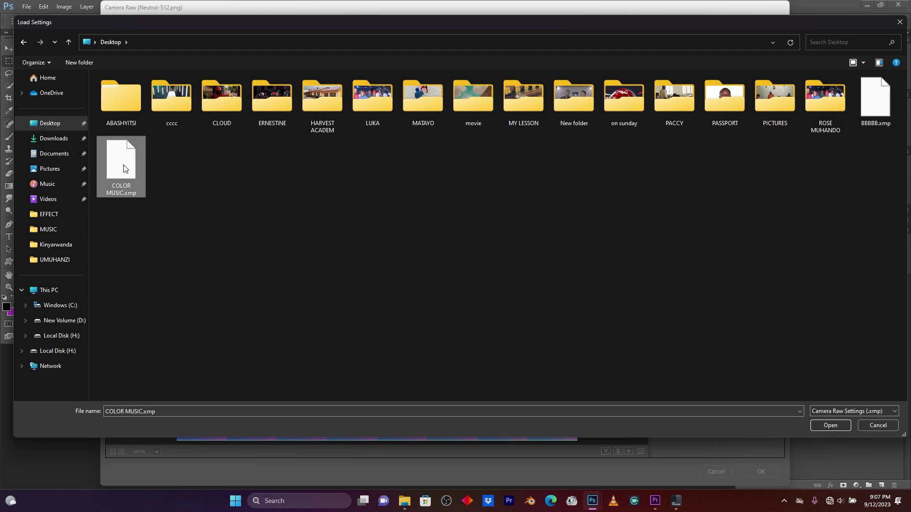
pyautogui.click(830, 424)
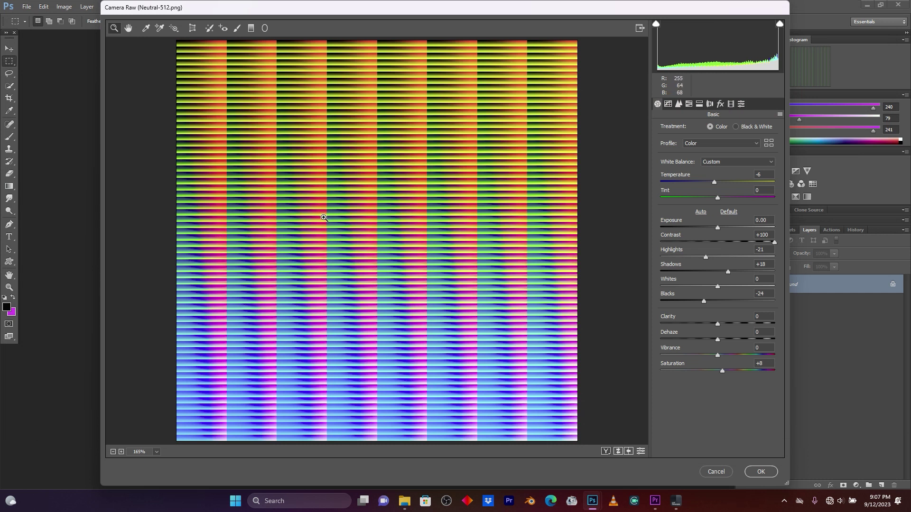
pyautogui.click(766, 472)
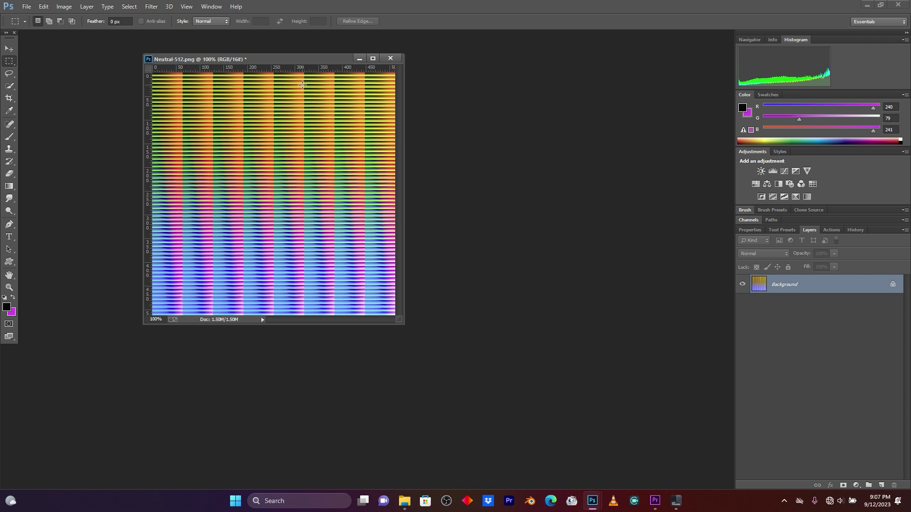
# - Save the graded HALD image to the Desktop as a PNG named COLOR GRADING, accepting the PNG options
pyautogui.click(29, 7)
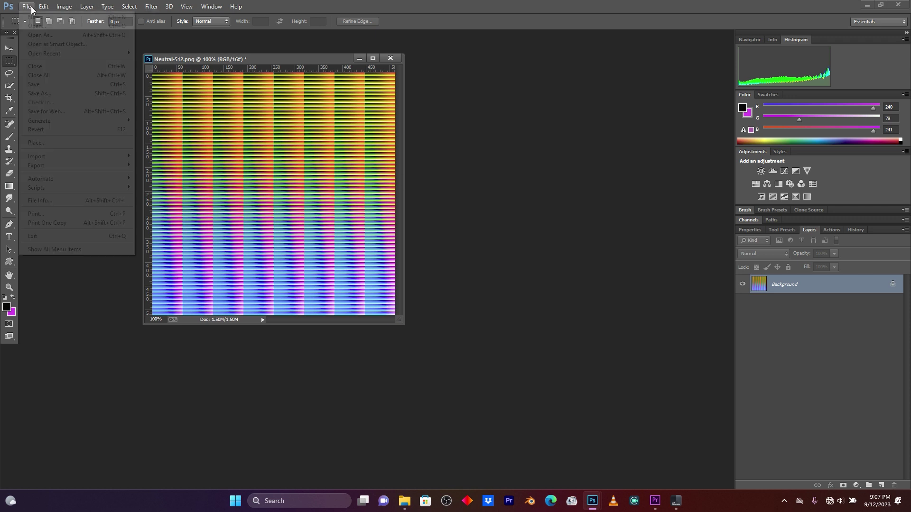
pyautogui.click(57, 93)
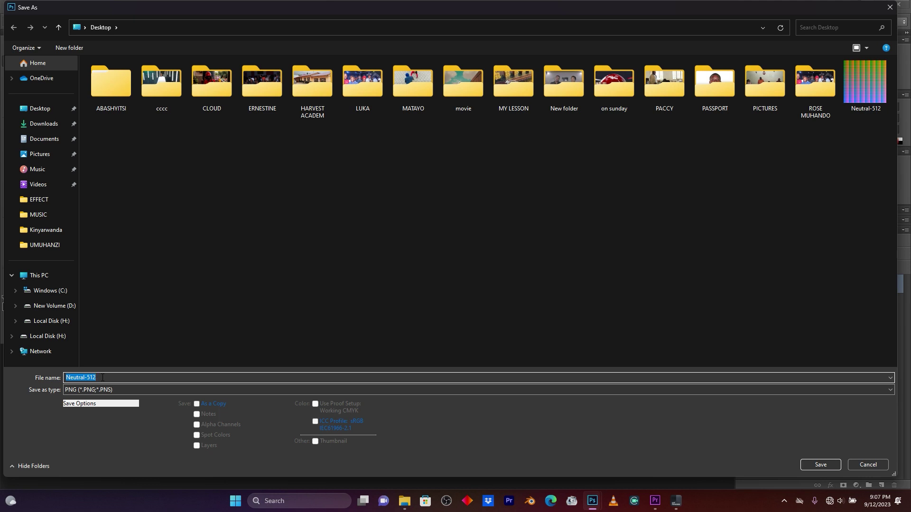
pyautogui.write('COLOR')
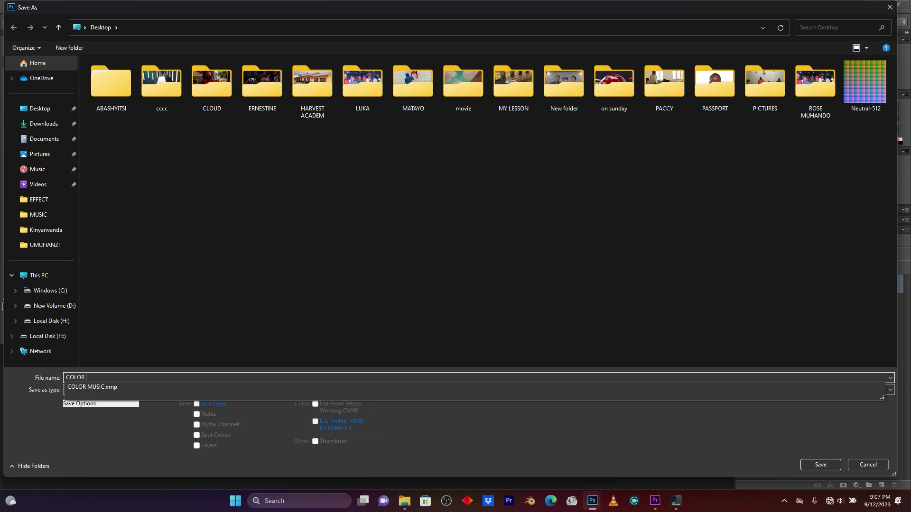
pyautogui.write(' GR')
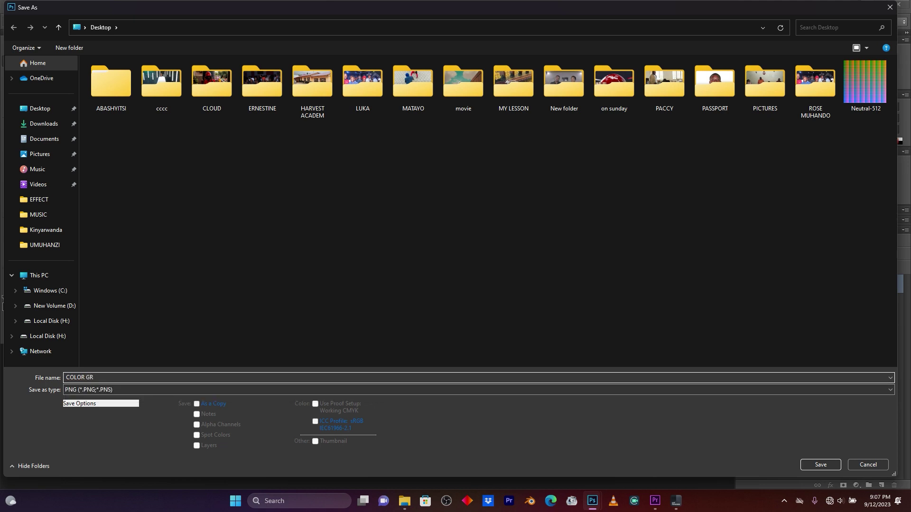
pyautogui.write('ADING')
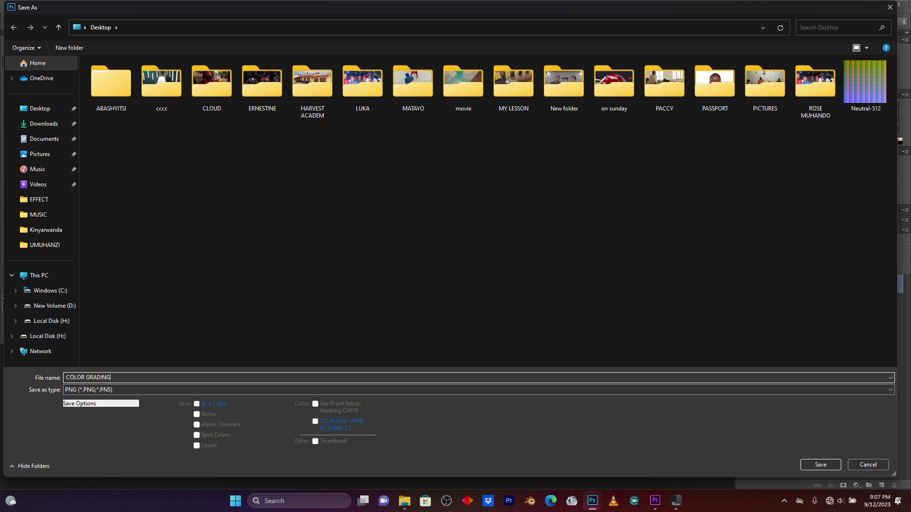
pyautogui.click(33, 109)
pyautogui.click(838, 464)
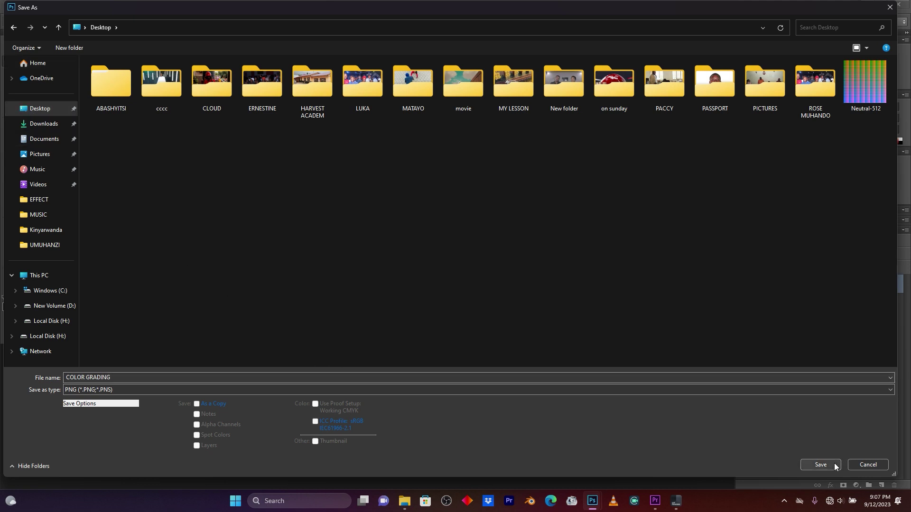
pyautogui.click(480, 154)
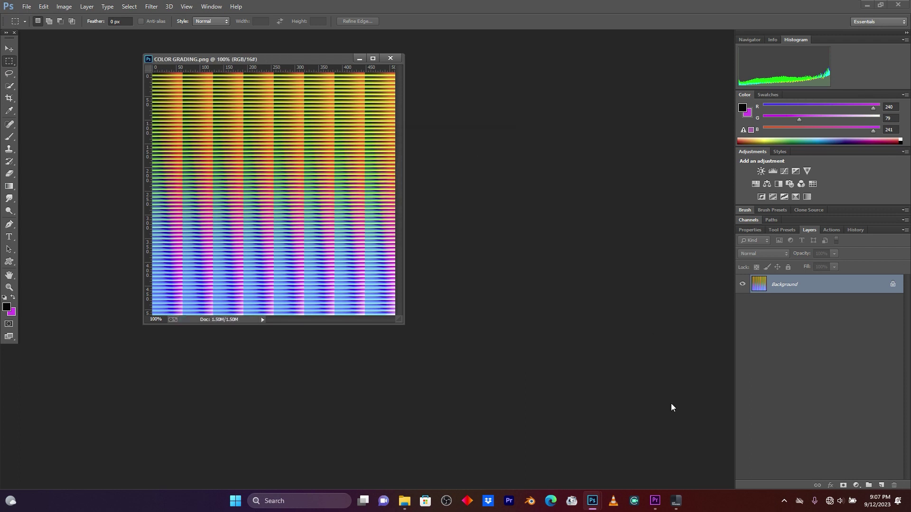
# - Switch to IWLTBAP LUT Generator and convert the COLOR GRADING image on the Desktop to a CUBE LUT
pyautogui.click(676, 501)
pyautogui.moveTo(500, 131); pyautogui.dragTo(530, 93)
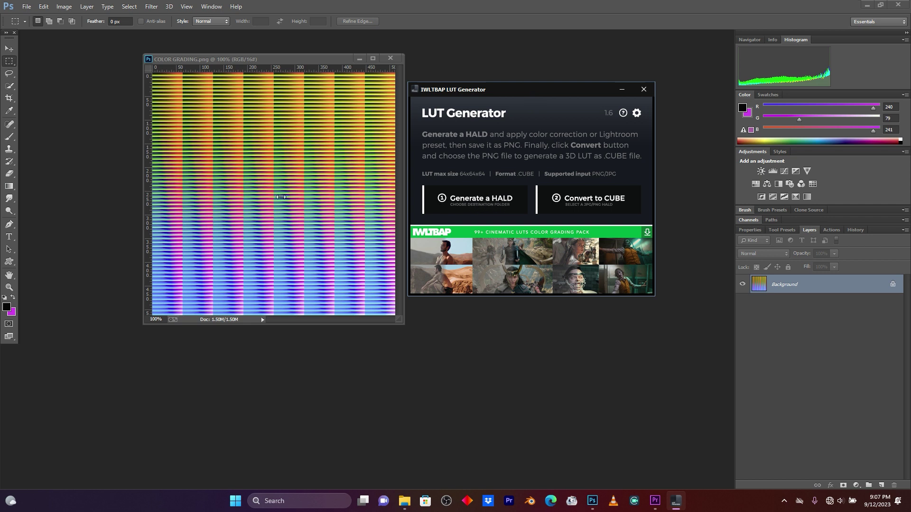
pyautogui.click(595, 203)
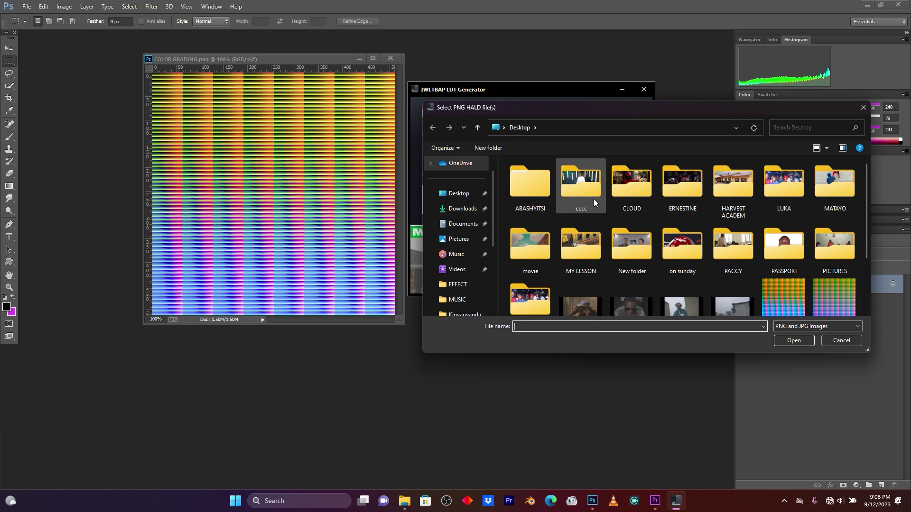
pyautogui.scroll(-4, 600, 203)
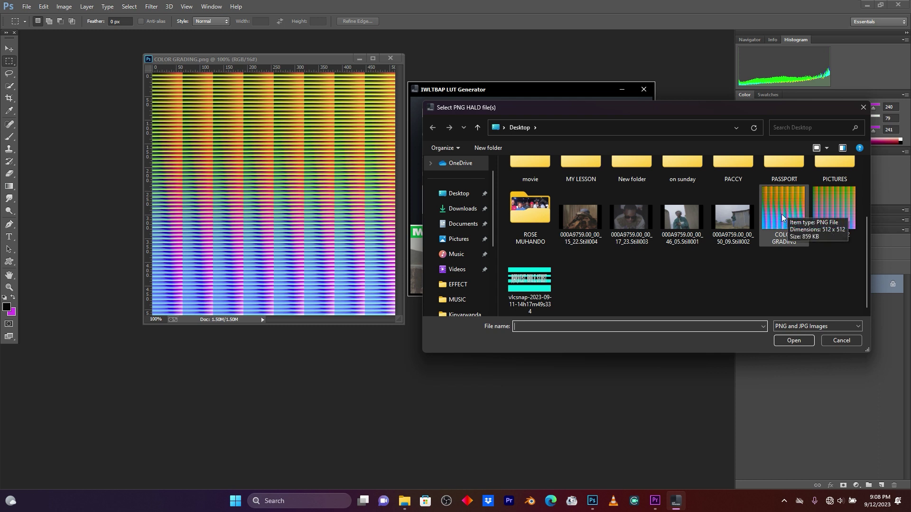
pyautogui.click(778, 206)
pyautogui.click(794, 340)
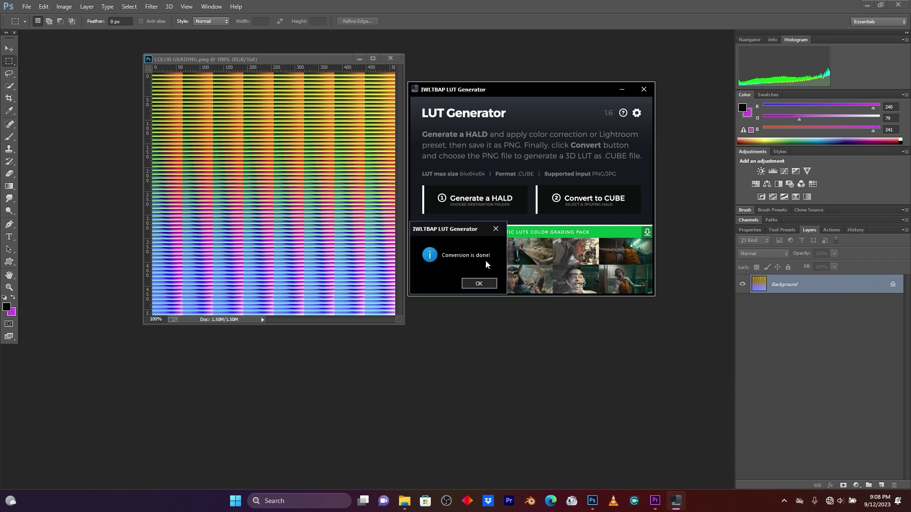
pyautogui.click(479, 283)
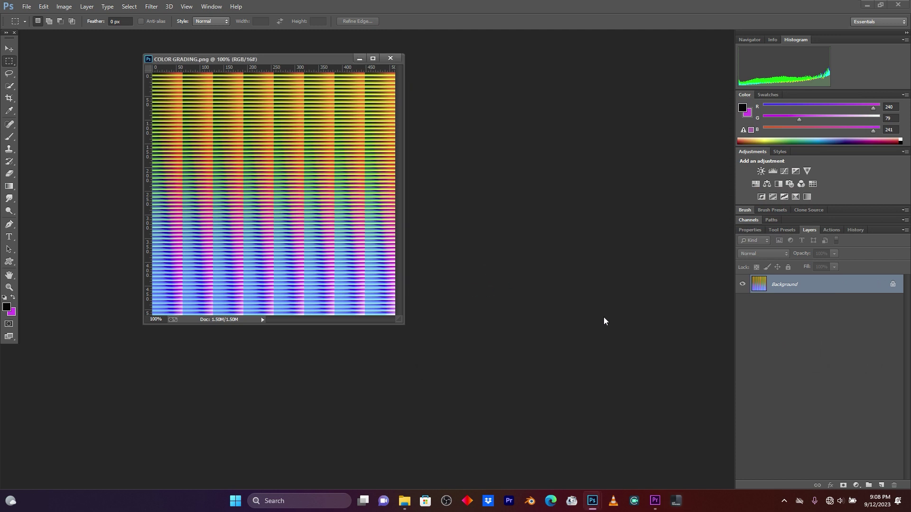
# - Switch to Premiere Pro and move the existing adjustment layer in the sequence up from track V12 to V13
pyautogui.click(655, 501)
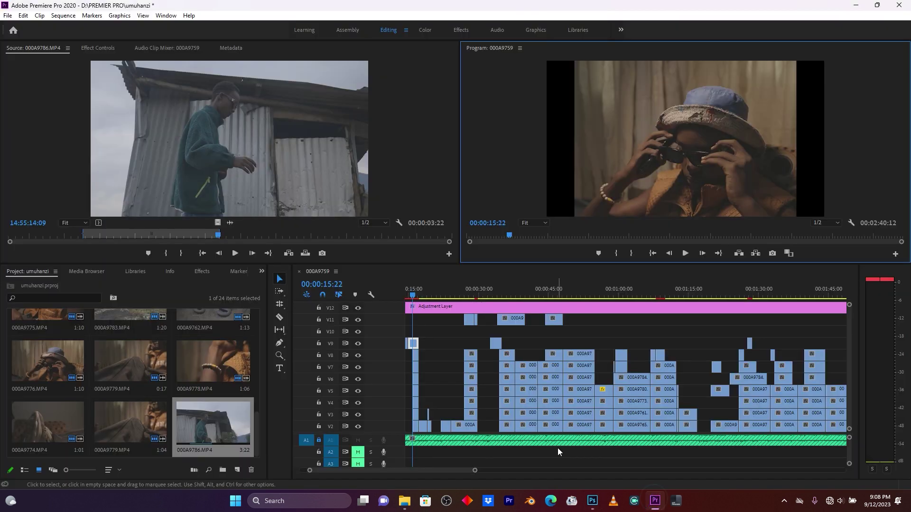
pyautogui.click(850, 375)
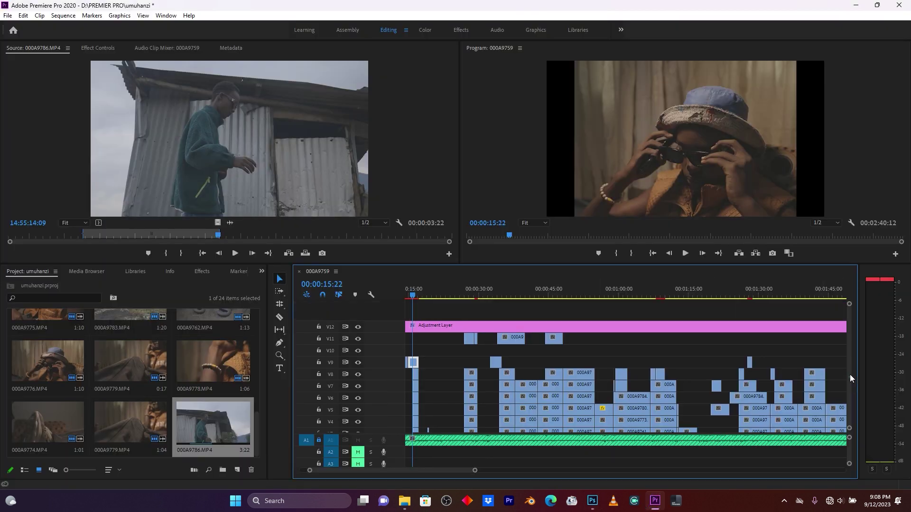
pyautogui.moveTo(475, 473); pyautogui.dragTo(597, 473)
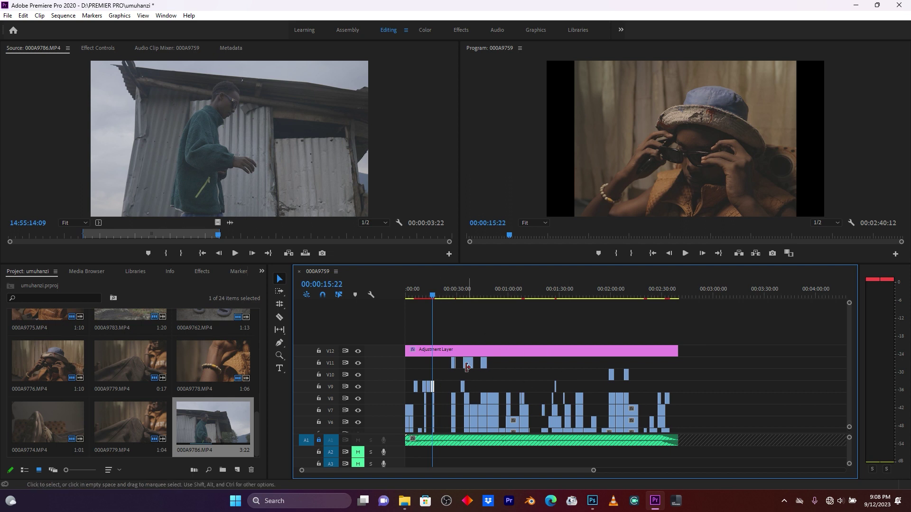
pyautogui.click(458, 353)
pyautogui.scroll(-3, 553, 344)
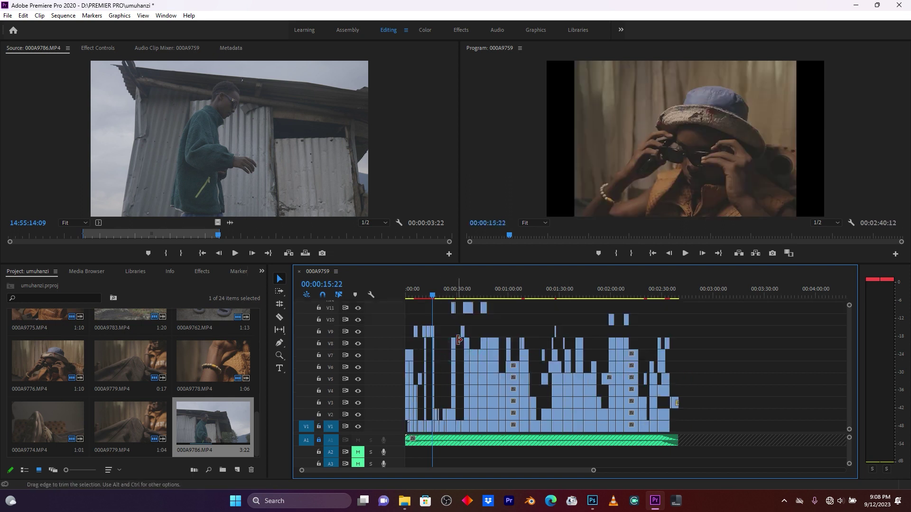
pyautogui.scroll(4, 842, 350)
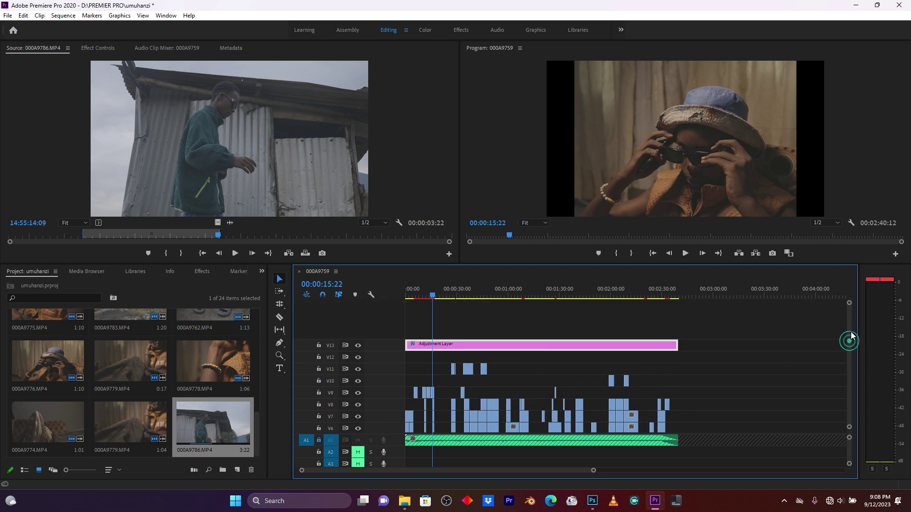
# - Create a new adjustment layer with the default settings and place it at the start of track V12
pyautogui.click(242, 469)
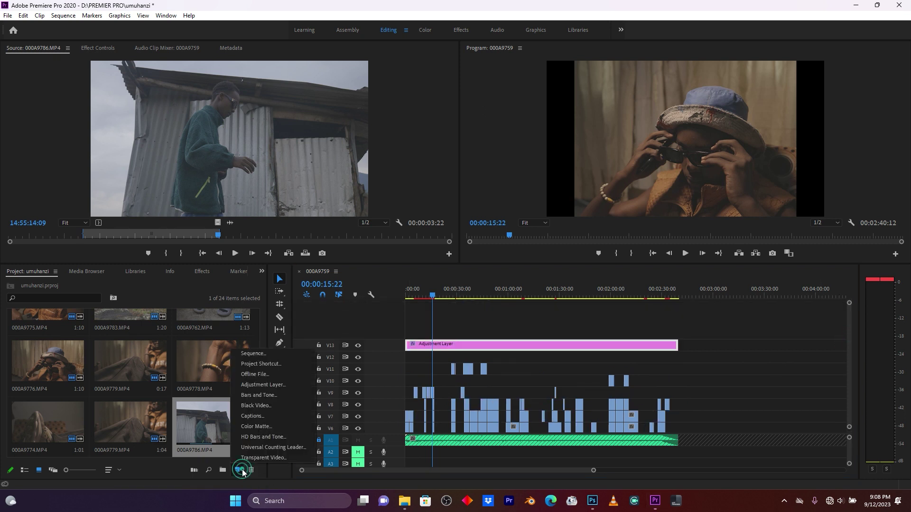
pyautogui.click(272, 384)
pyautogui.click(468, 280)
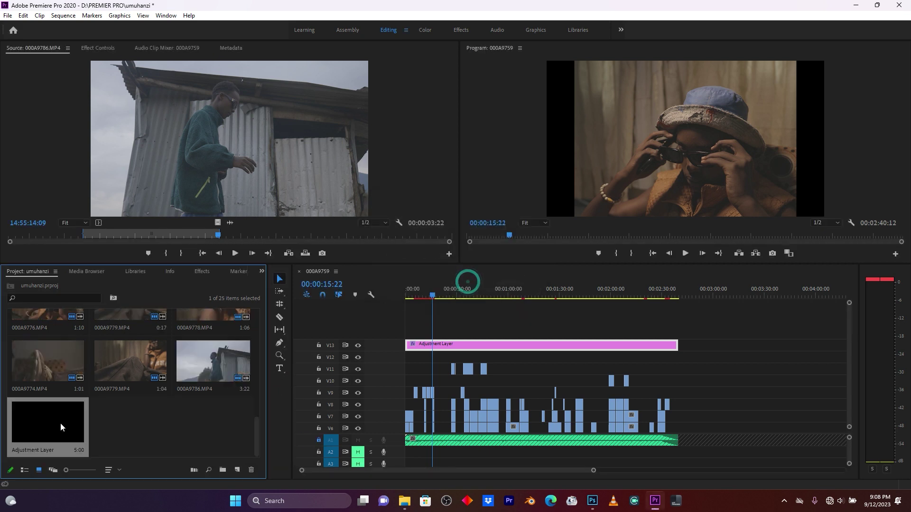
pyautogui.moveTo(33, 422); pyautogui.dragTo(420, 346)
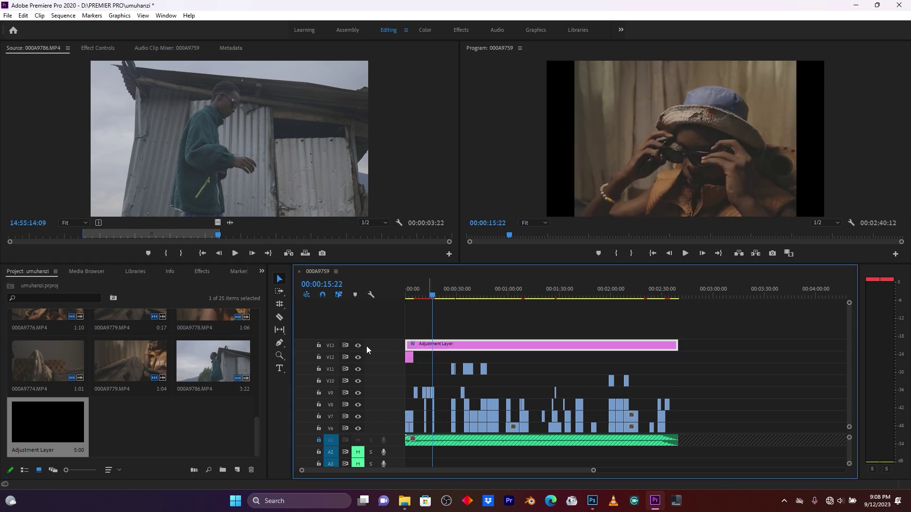
# - Compare the picture with track V13's adjustment layer hidden and shown, leaving the track visible
pyautogui.click(359, 346)
pyautogui.click(359, 346)
pyautogui.click(359, 347)
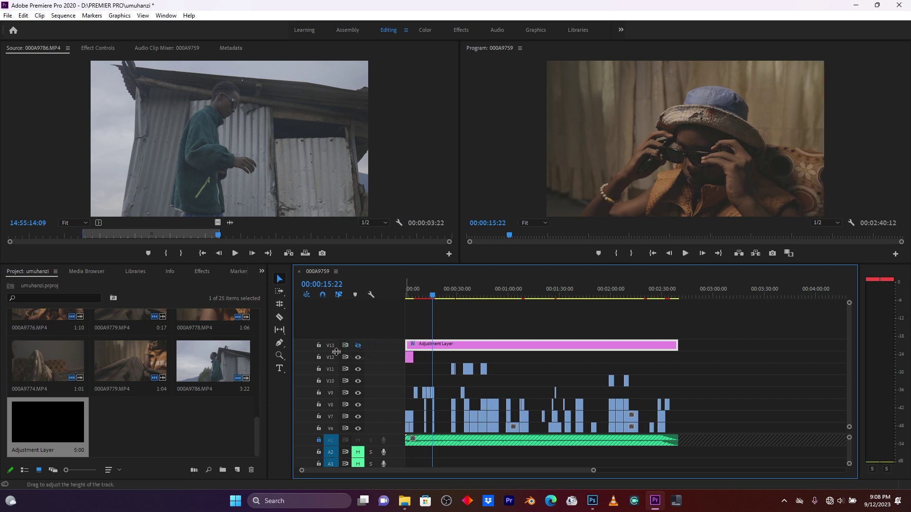
pyautogui.click(358, 345)
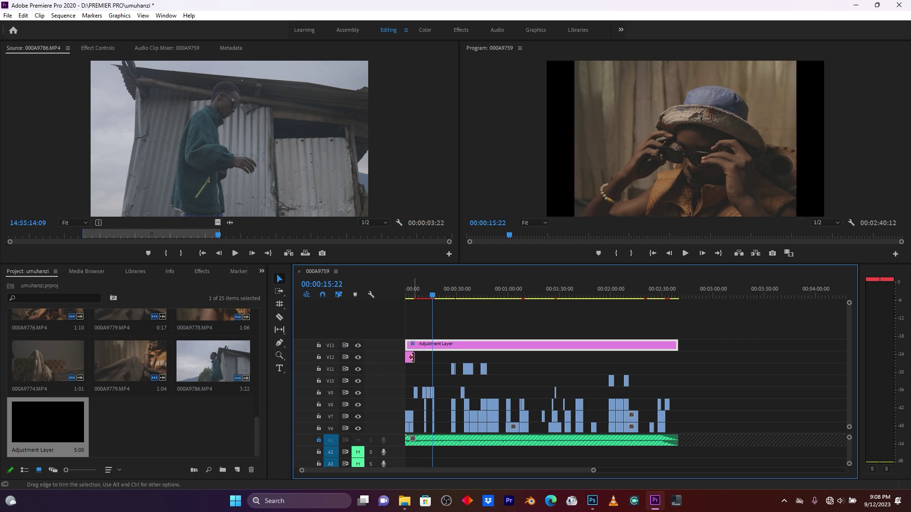
# - Extend the new adjustment layer on V12 to the end of the V13 layer and select it
pyautogui.moveTo(409, 360); pyautogui.dragTo(678, 359)
pyautogui.click(596, 360)
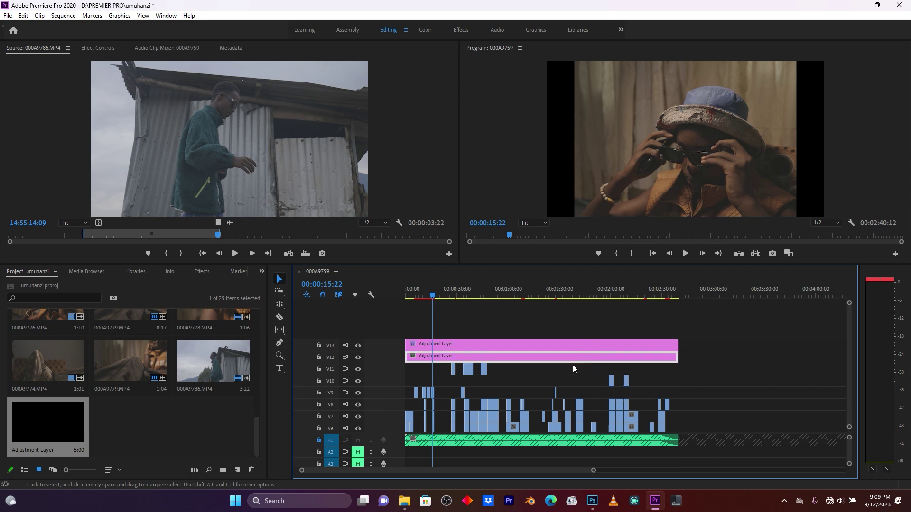
# - In the Color workspace, load COLOR GRADING.cube from the Desktop as the V12 adjustment layer's Lumetri Input LUT
pyautogui.click(425, 31)
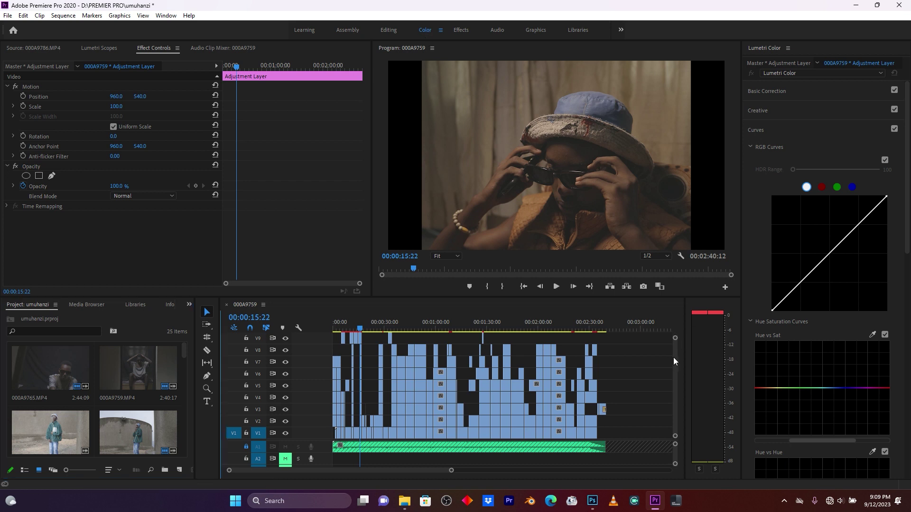
pyautogui.scroll(3, 673, 357)
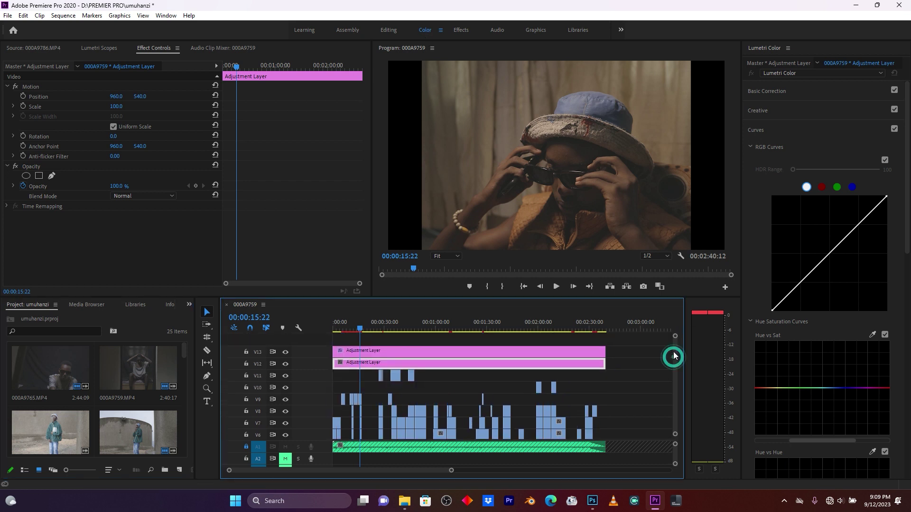
pyautogui.click(766, 91)
pyautogui.click(803, 104)
pyautogui.click(809, 134)
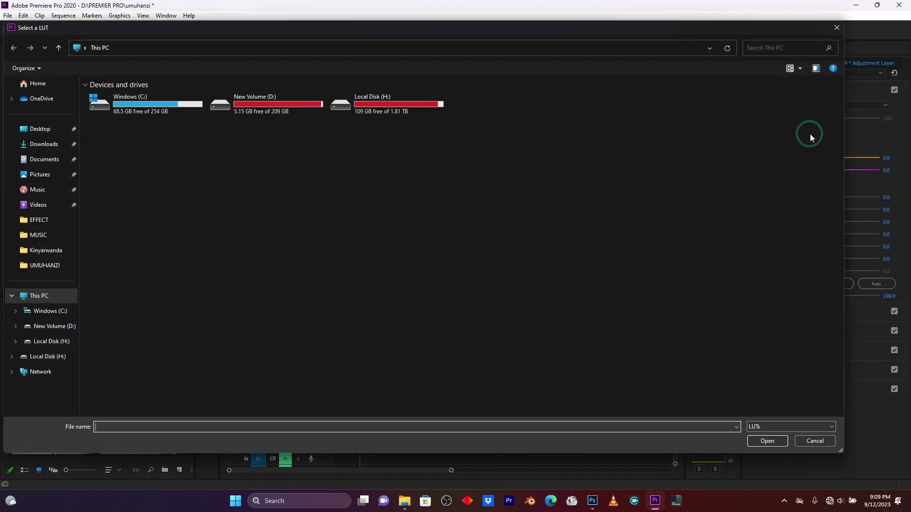
pyautogui.click(46, 134)
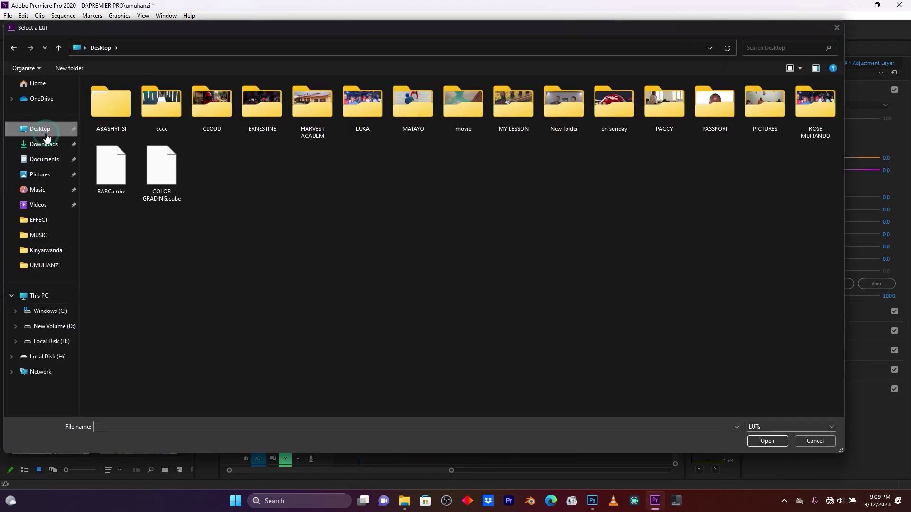
pyautogui.doubleClick(163, 165)
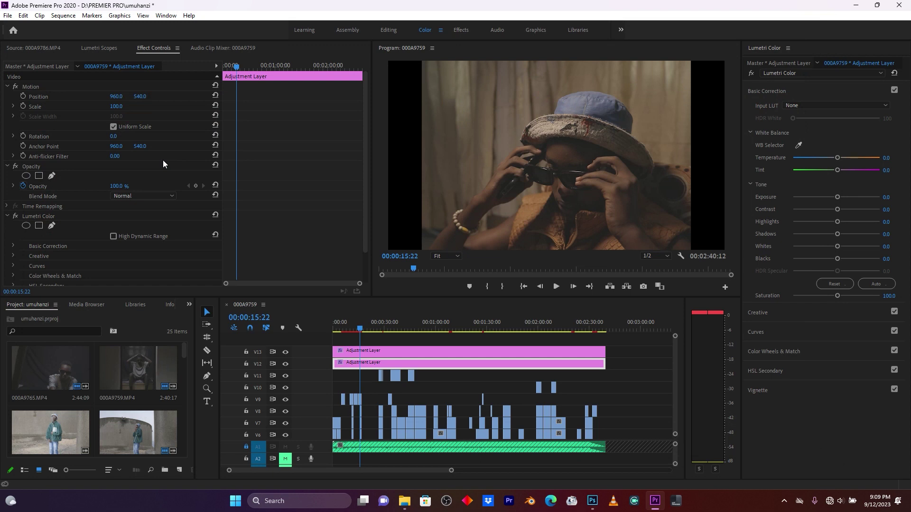
# - Review the COLOR GRADING look by scrubbing and playing several shots between the start and about 00:01:27 of the sequence
pyautogui.click(344, 328)
pyautogui.click(371, 328)
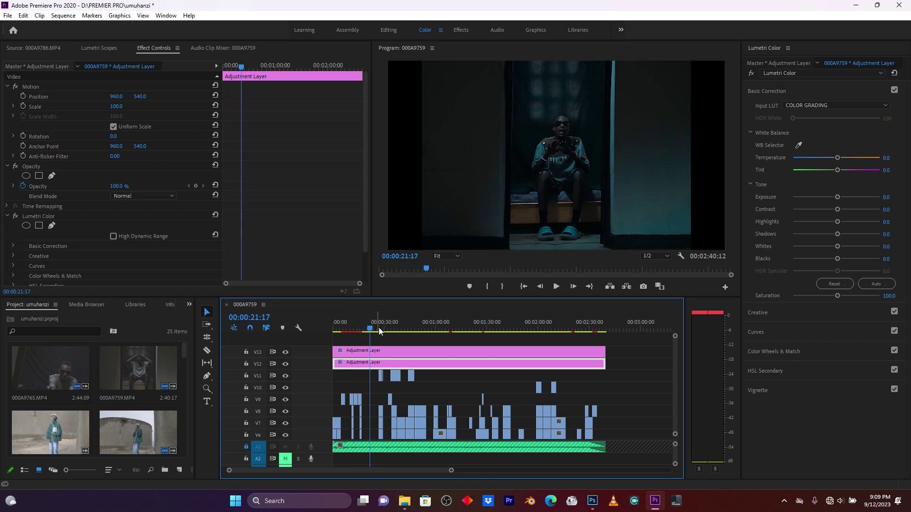
pyautogui.click(383, 328)
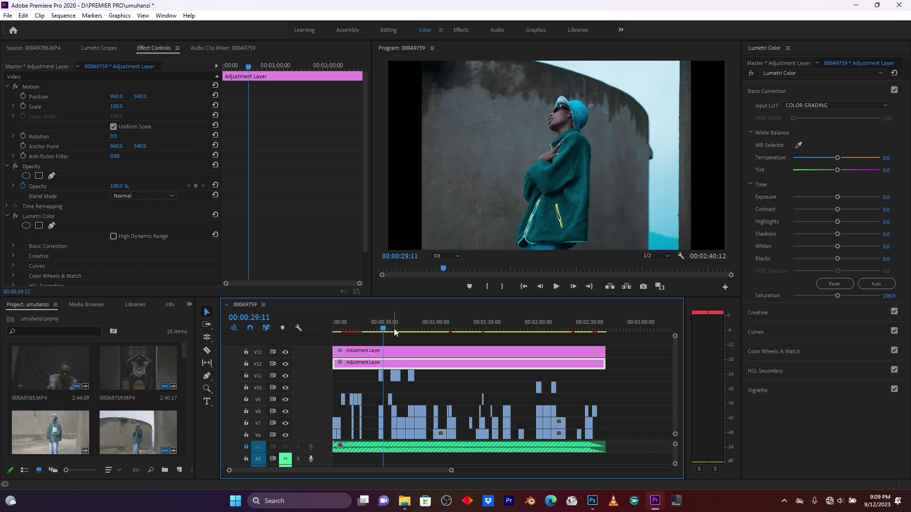
pyautogui.press('space')
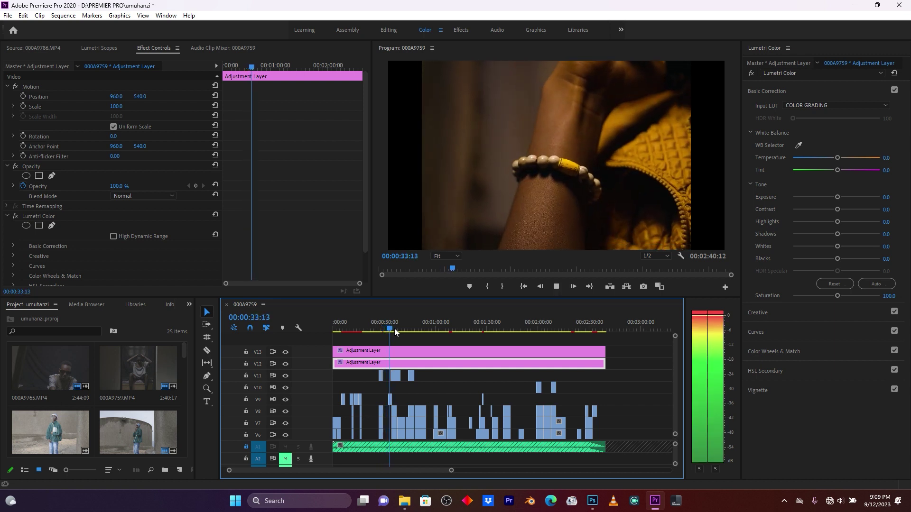
pyautogui.press('space')
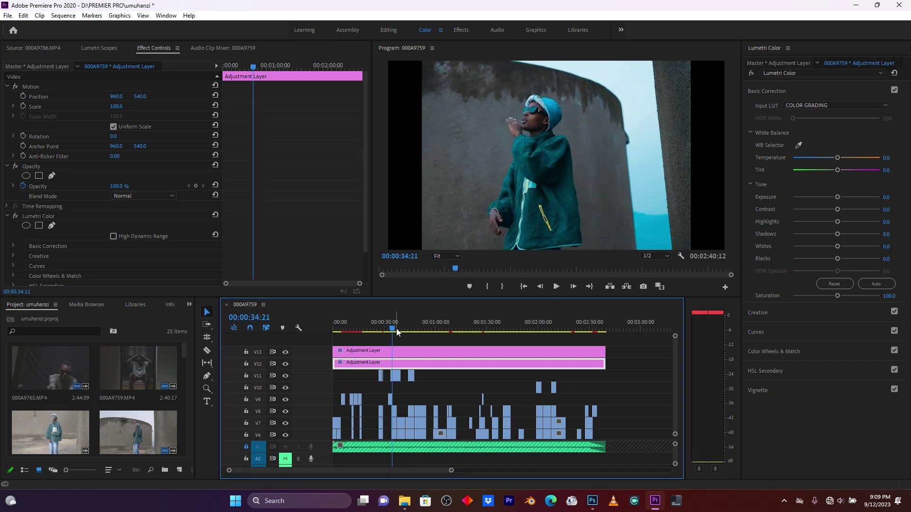
pyautogui.click(401, 327)
pyautogui.moveTo(400, 327); pyautogui.dragTo(392, 326)
pyautogui.moveTo(451, 470); pyautogui.dragTo(465, 471)
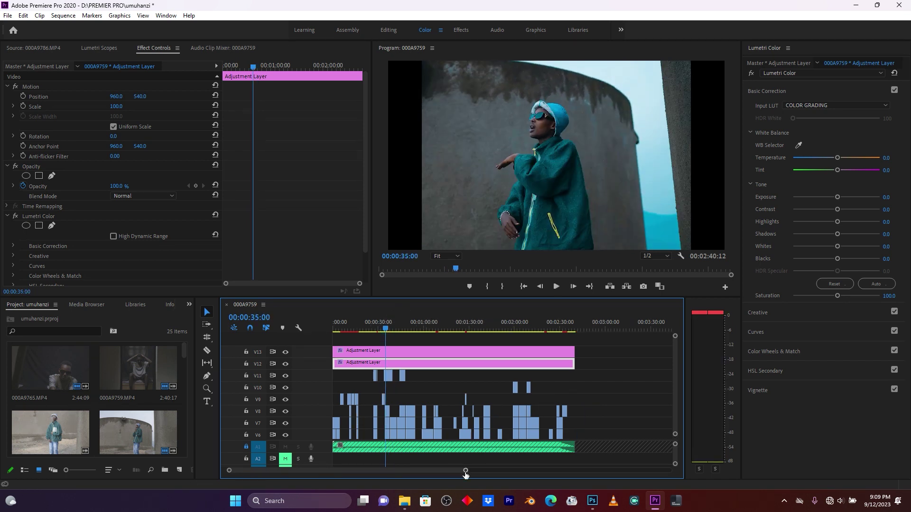
pyautogui.click(457, 326)
pyautogui.click(465, 327)
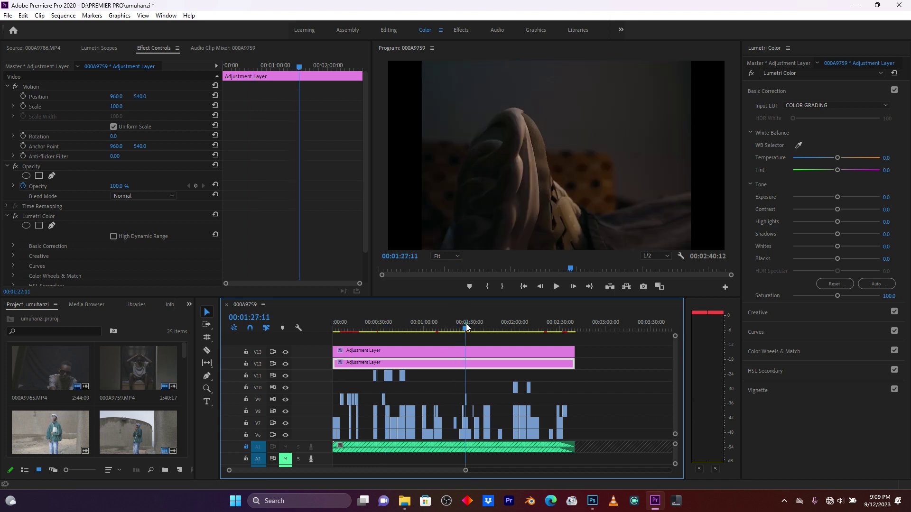
# - At 00:00:51:18, raise the Lumetri Exposure of the V12 adjustment layer to 1.1
pyautogui.click(412, 327)
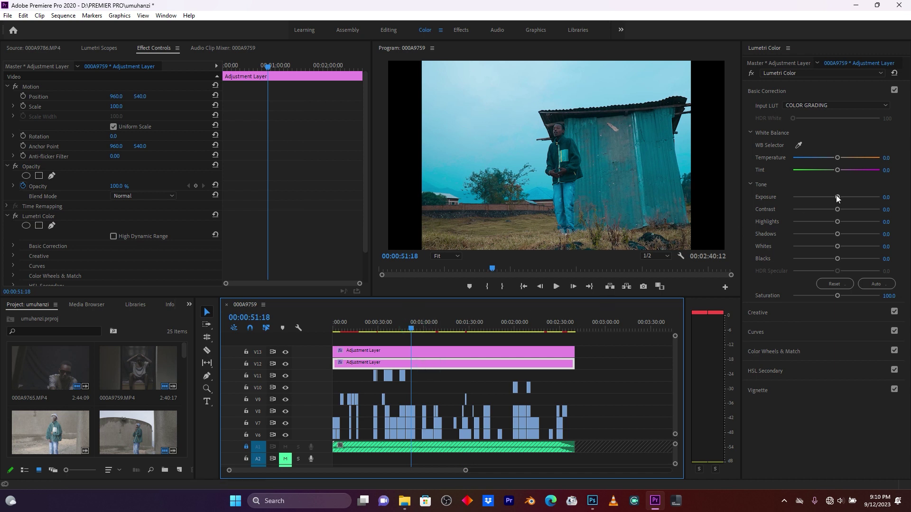
pyautogui.moveTo(837, 198); pyautogui.dragTo(846, 198)
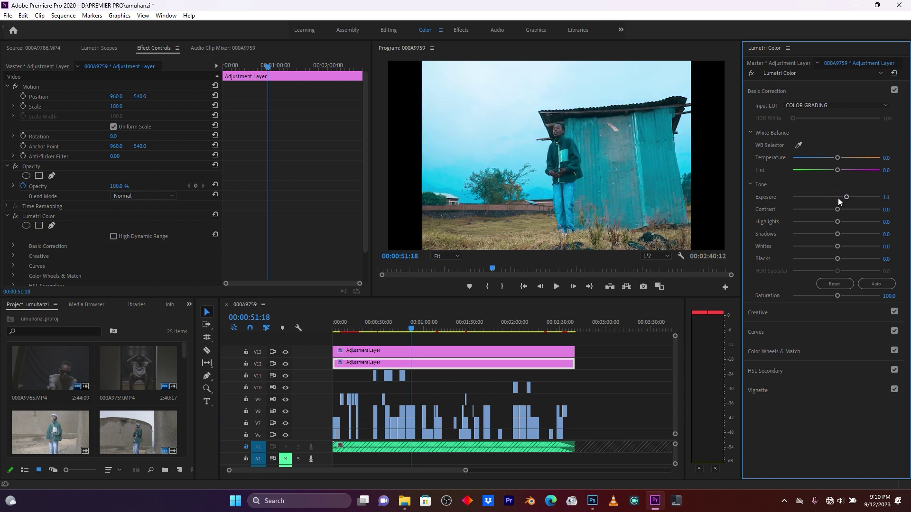
# - Move both full-length adjustment layers up one track, to V13 and V14, leaving V12 empty
pyautogui.moveTo(472, 338); pyautogui.dragTo(483, 359)
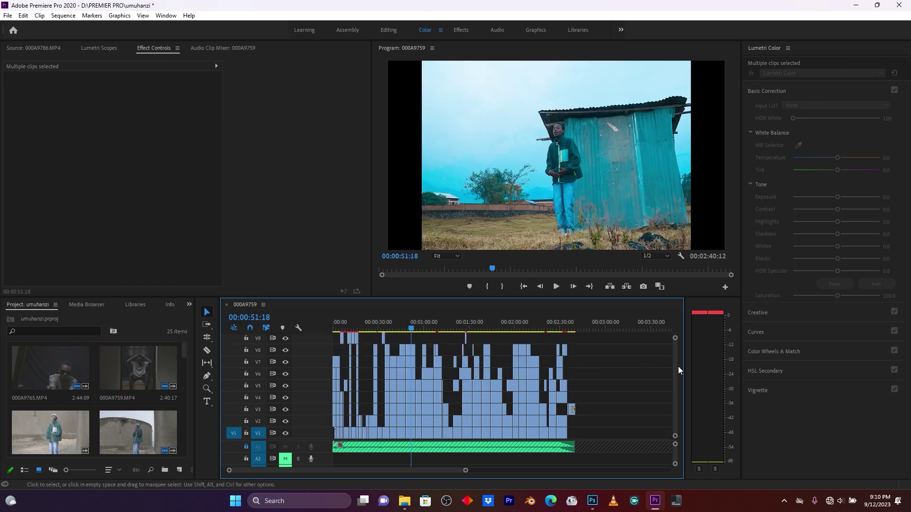
pyautogui.scroll(3, 678, 370)
pyautogui.click(649, 374)
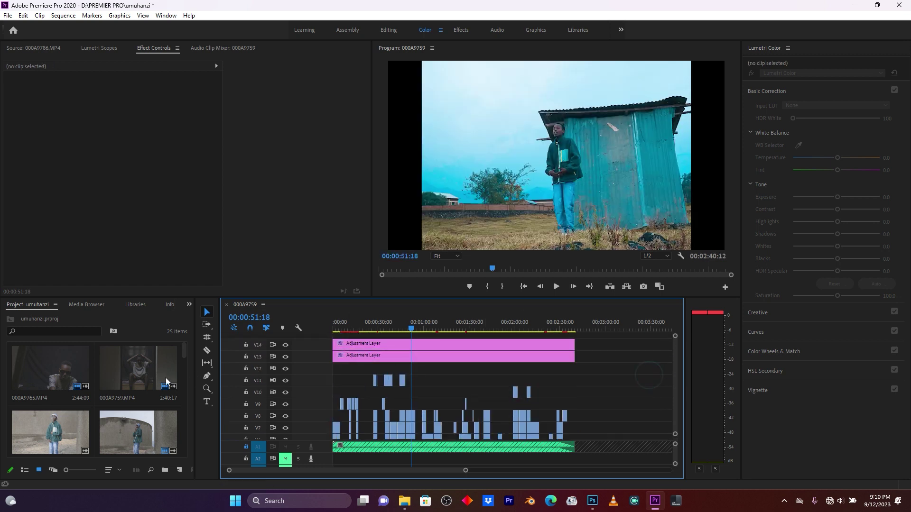
# - Place another Adjustment Layer from the project at the start of V12 and extend it to the end of the layers above
pyautogui.scroll(-10, 121, 381)
pyautogui.click(27, 423)
pyautogui.moveTo(26, 423); pyautogui.dragTo(491, 372)
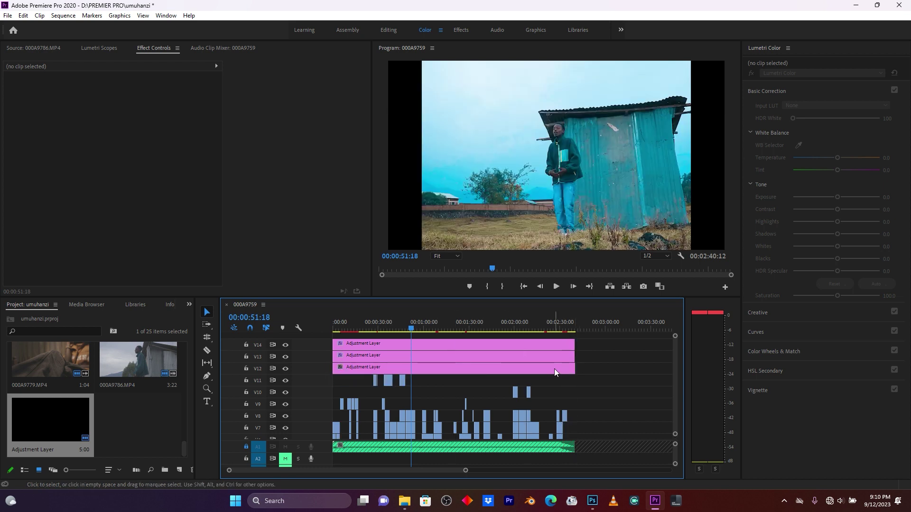
pyautogui.click(573, 367)
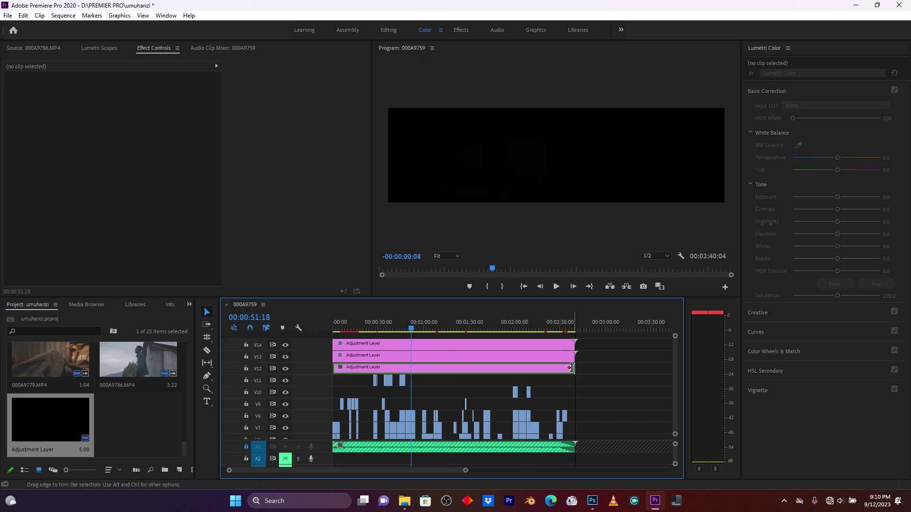
# - At 00:00:38:14, start an HSL Secondary key from the red swatch on the new V12 adjustment layer and show its Color/Gray mask
pyautogui.moveTo(404, 327); pyautogui.dragTo(392, 325)
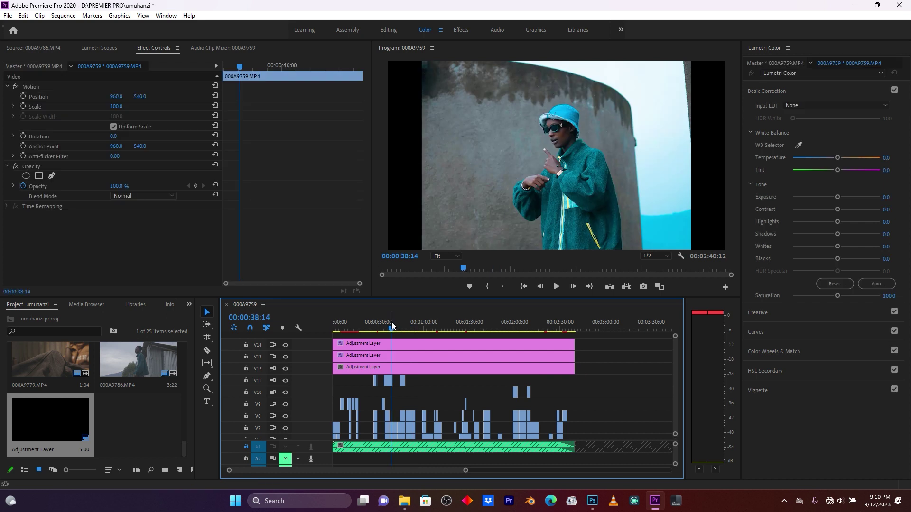
pyautogui.click(387, 372)
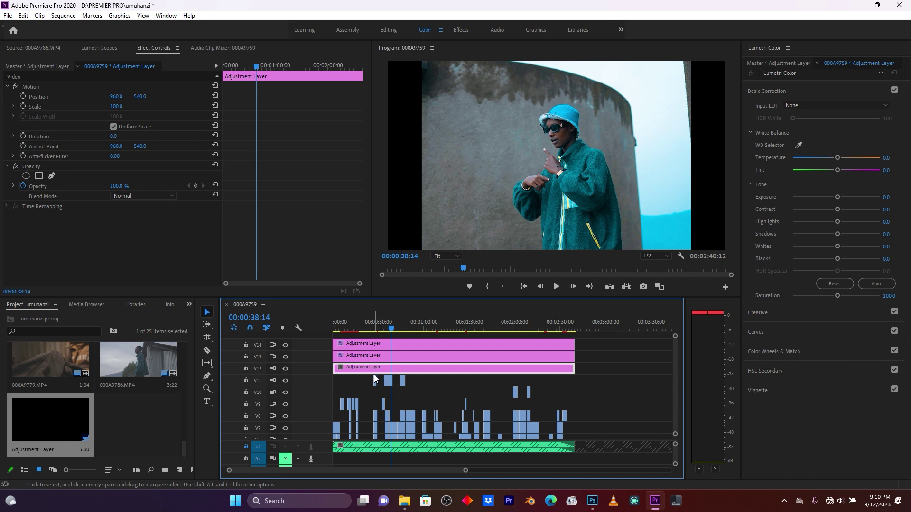
pyautogui.click(773, 92)
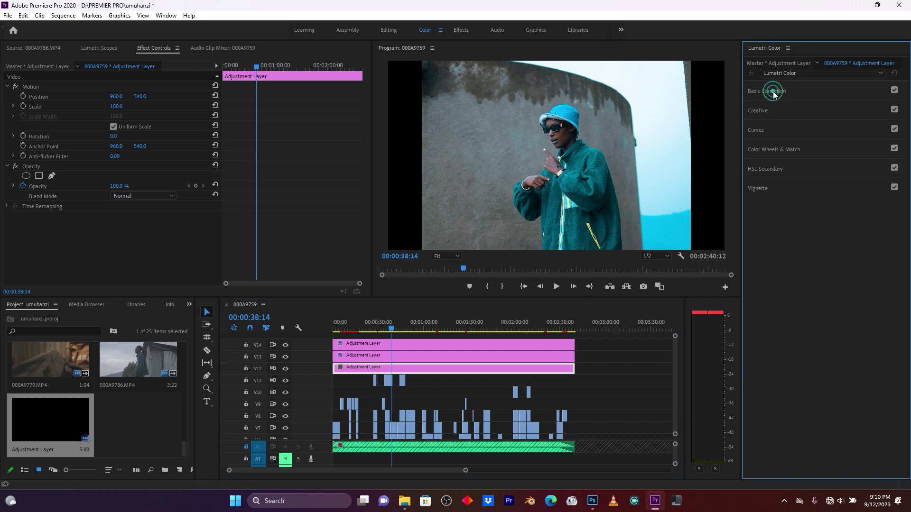
pyautogui.click(765, 169)
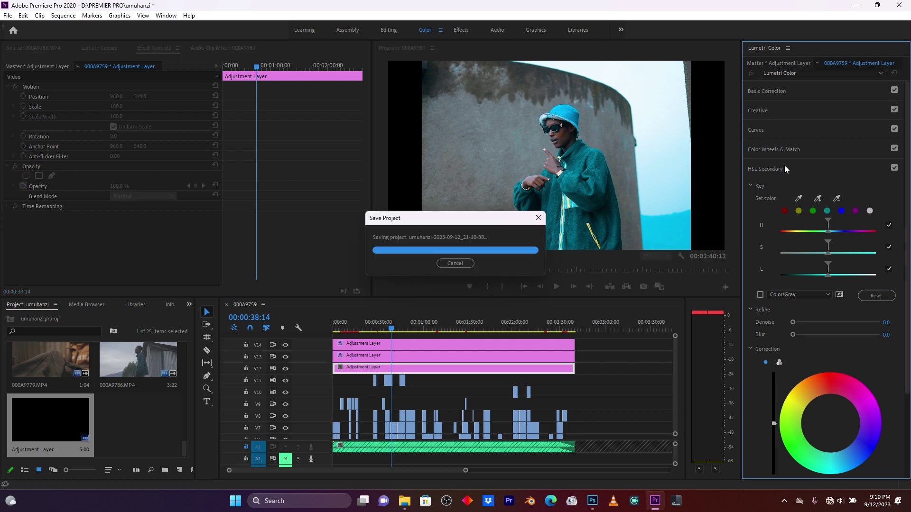
pyautogui.click(785, 212)
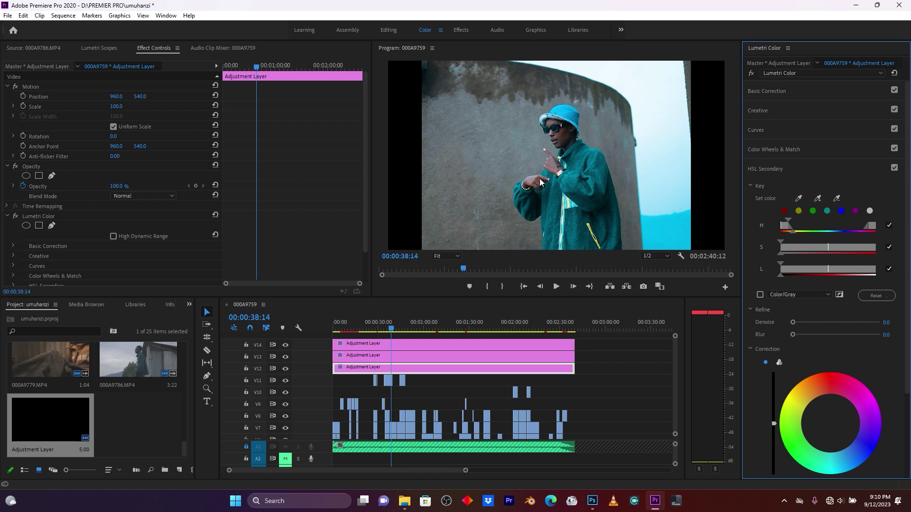
pyautogui.click(760, 295)
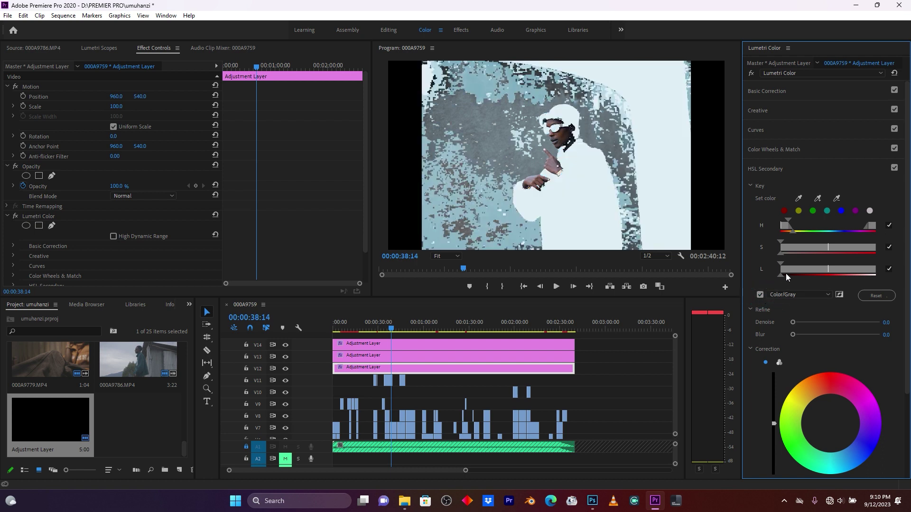
# - Refine the key's hue, saturation and luminance ranges around the skin, tint the correction wheel slightly toward orange, and hide the mask
pyautogui.moveTo(801, 246); pyautogui.dragTo(801, 249)
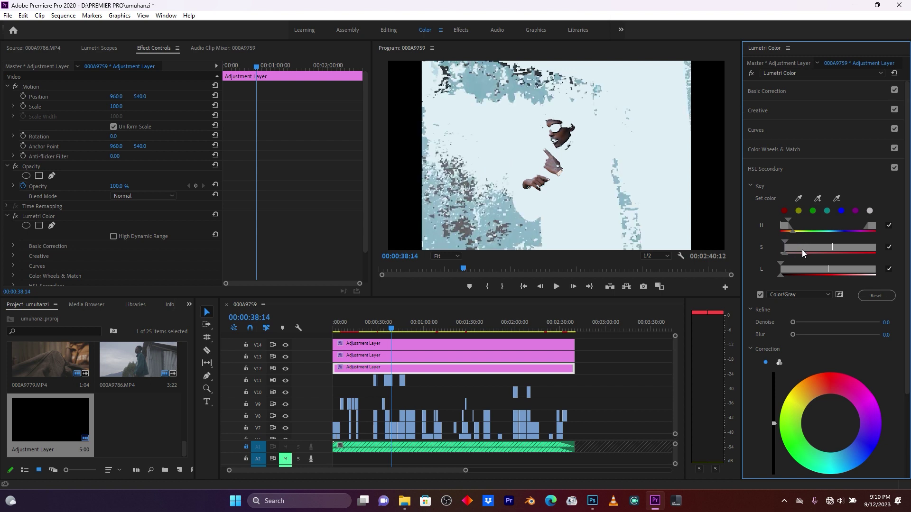
pyautogui.moveTo(789, 224); pyautogui.dragTo(832, 249)
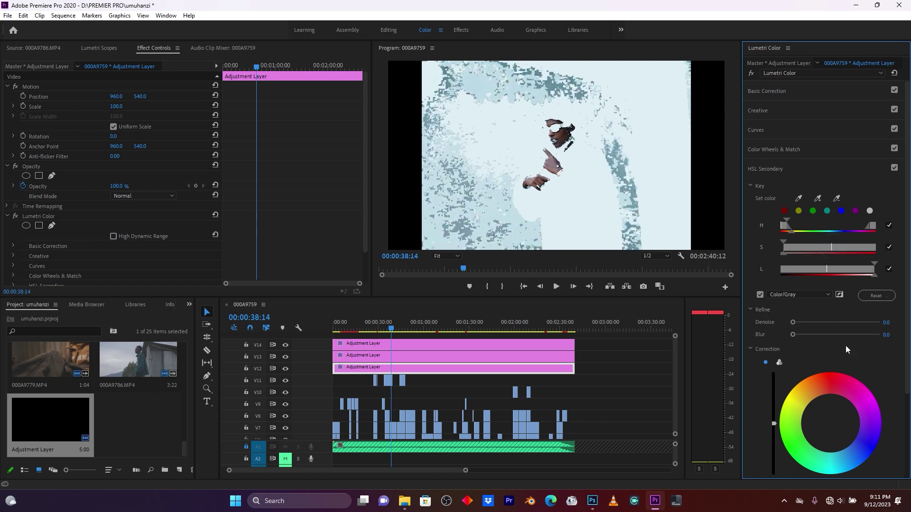
pyautogui.moveTo(832, 425); pyautogui.dragTo(826, 417)
pyautogui.click(759, 295)
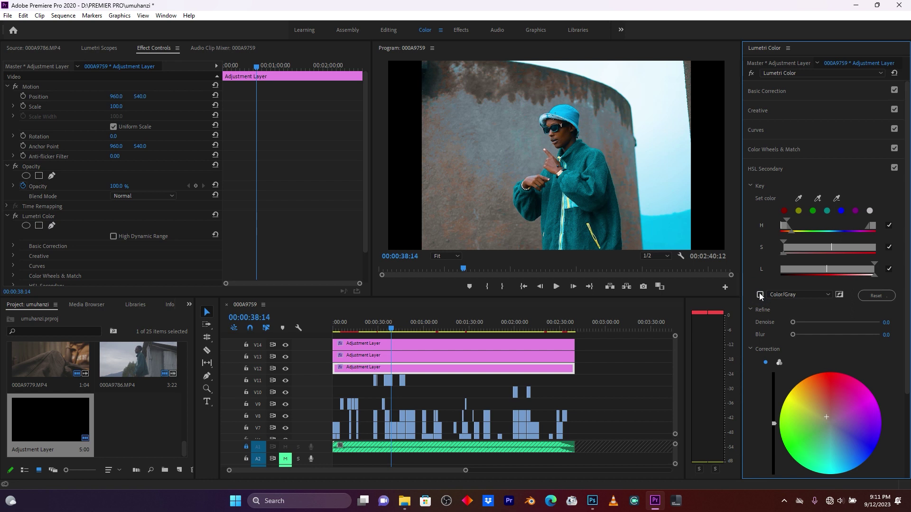
# - With the mask shown, set the key's Blur to 2.1 and narrow its hue range, then return to the normal picture
pyautogui.click(759, 295)
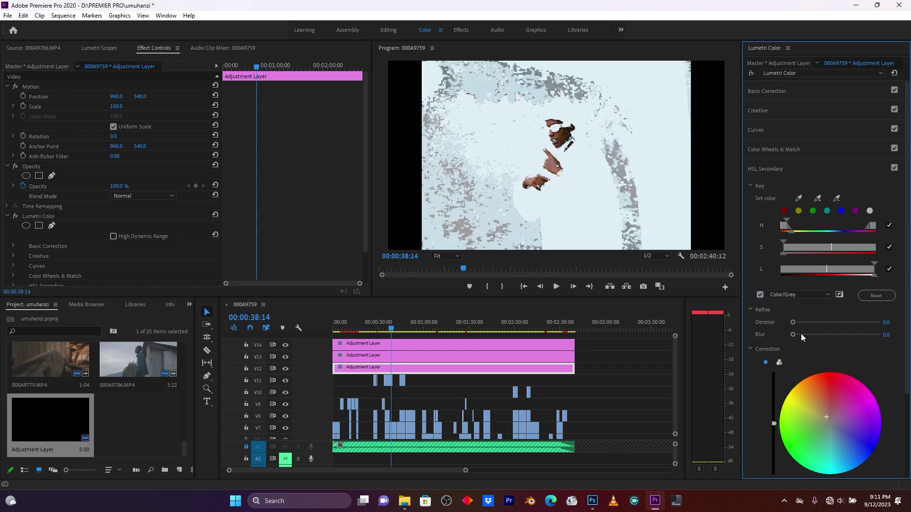
pyautogui.moveTo(793, 335); pyautogui.dragTo(799, 334)
pyautogui.moveTo(787, 221); pyautogui.dragTo(785, 222)
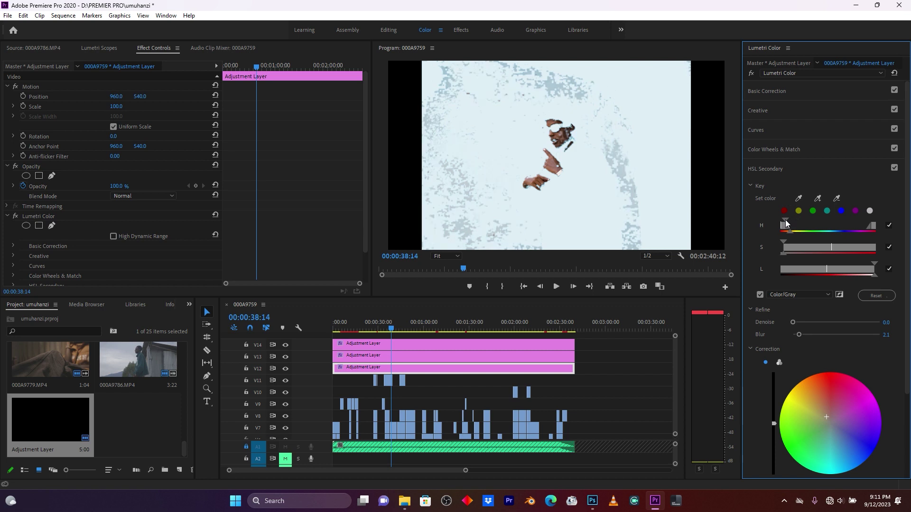
pyautogui.click(760, 295)
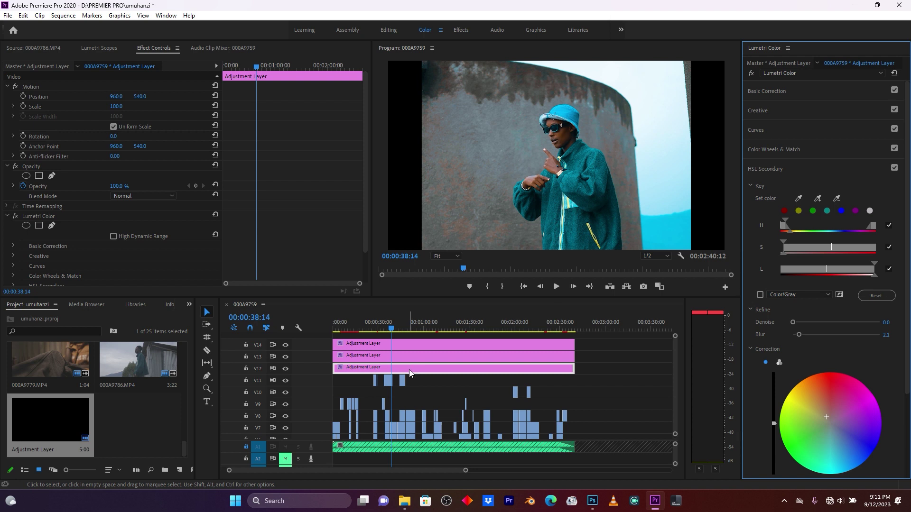
# - Play the sequence from 00:00:38:14 and again from 00:01:28:09 to check the skin tone correction across different shots
pyautogui.press('space')
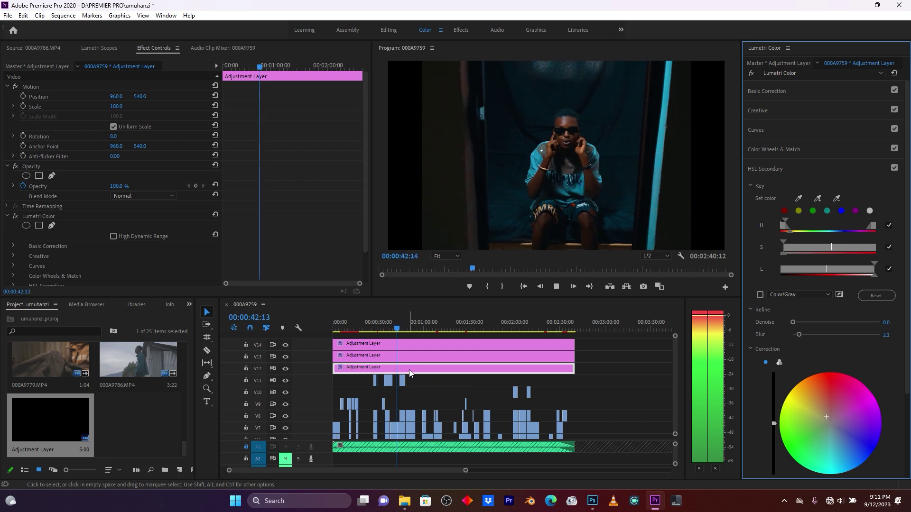
pyautogui.press('space')
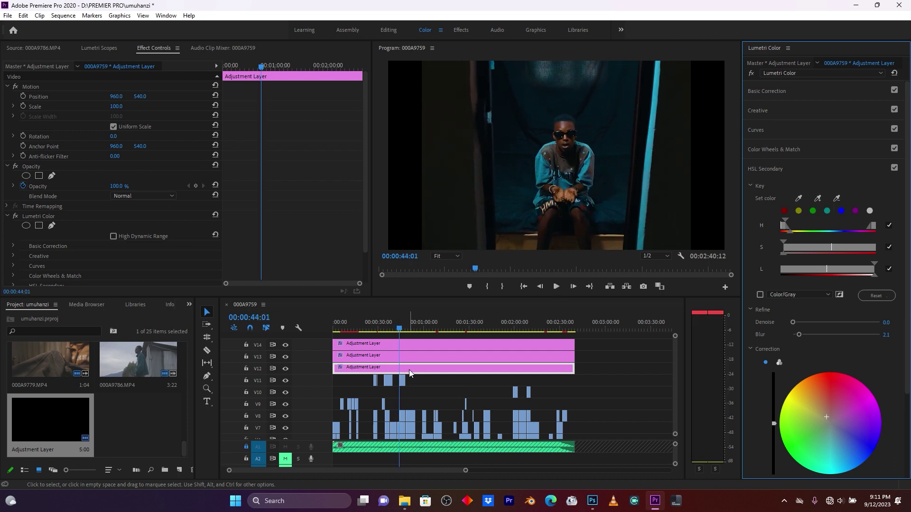
pyautogui.press('space')
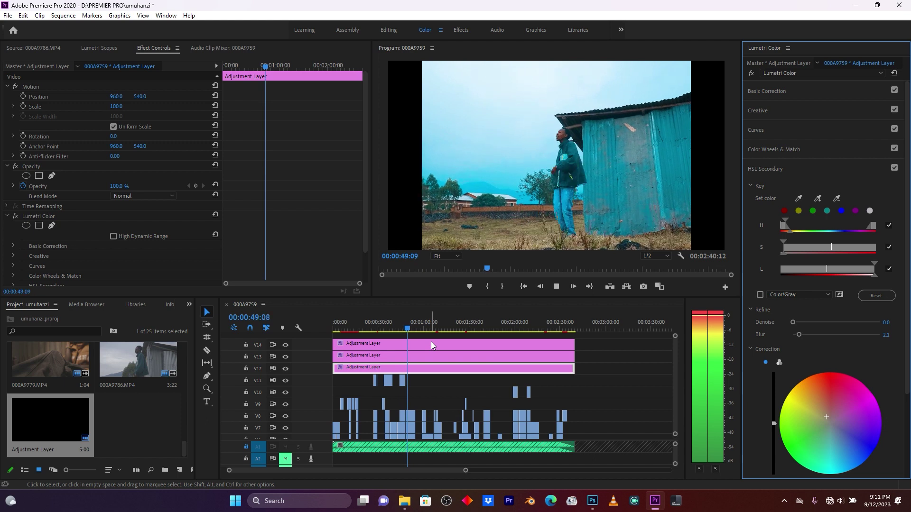
pyautogui.press('space')
pyautogui.click(467, 327)
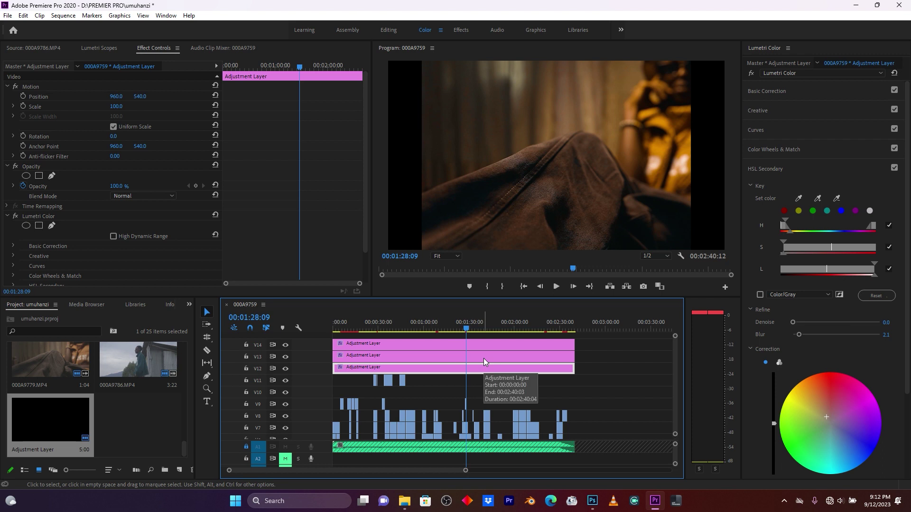
pyautogui.press('space')
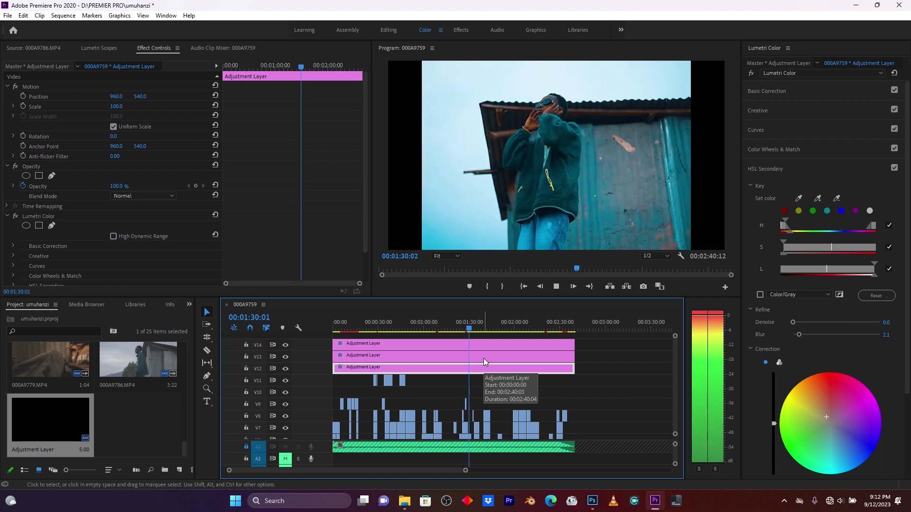
pyautogui.press('space')
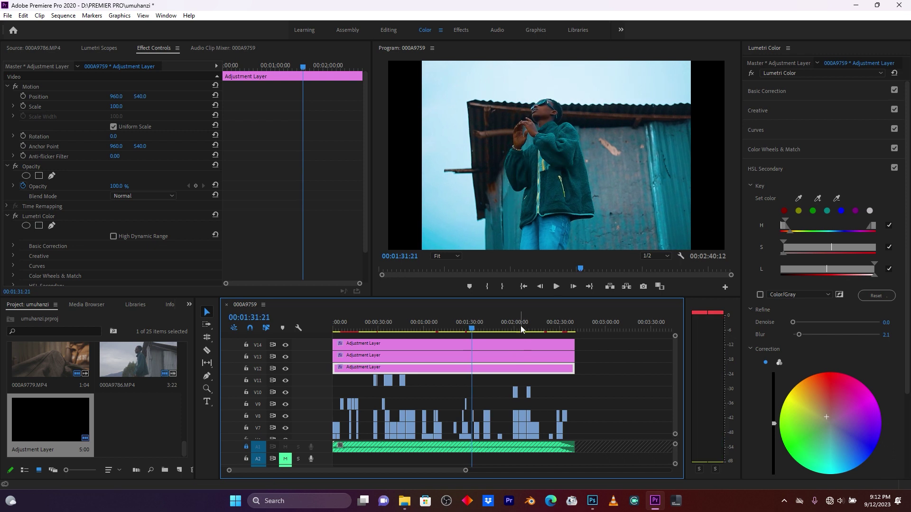
# - At 00:02:03:12, use the mask to readjust the key's luminance and saturation ranges and widen its hue range, then hide the mask
pyautogui.click(520, 326)
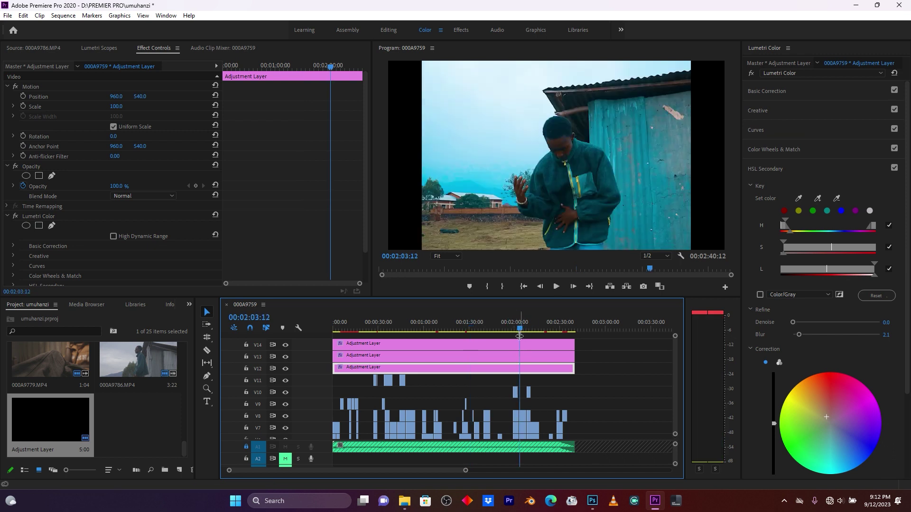
pyautogui.click(759, 295)
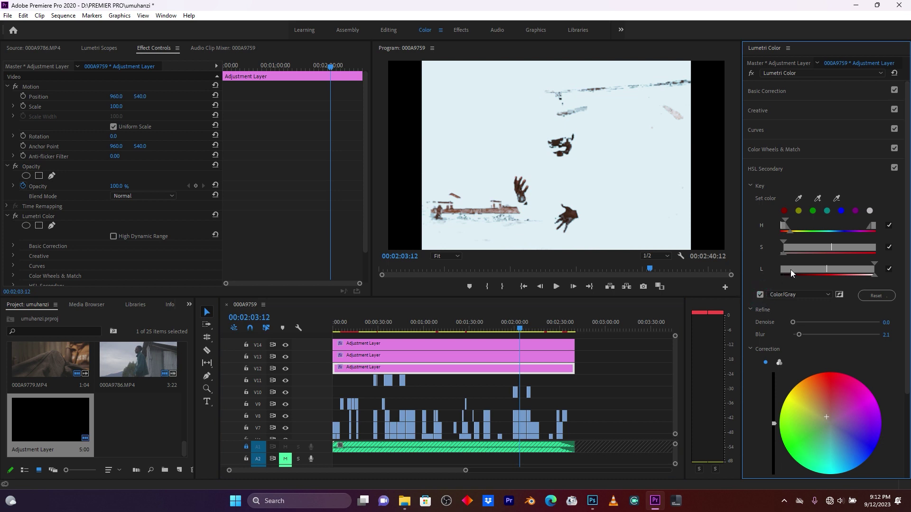
pyautogui.moveTo(808, 269); pyautogui.dragTo(797, 250)
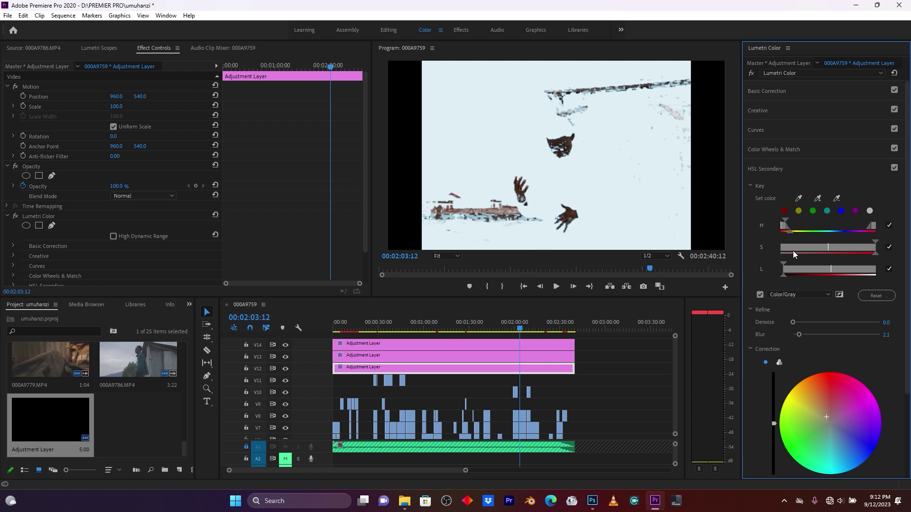
pyautogui.moveTo(784, 221); pyautogui.dragTo(787, 223)
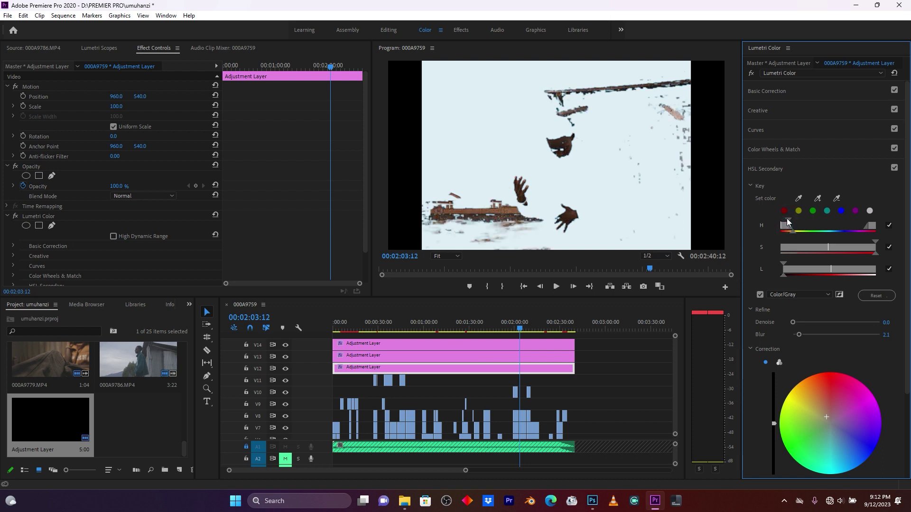
pyautogui.click(760, 295)
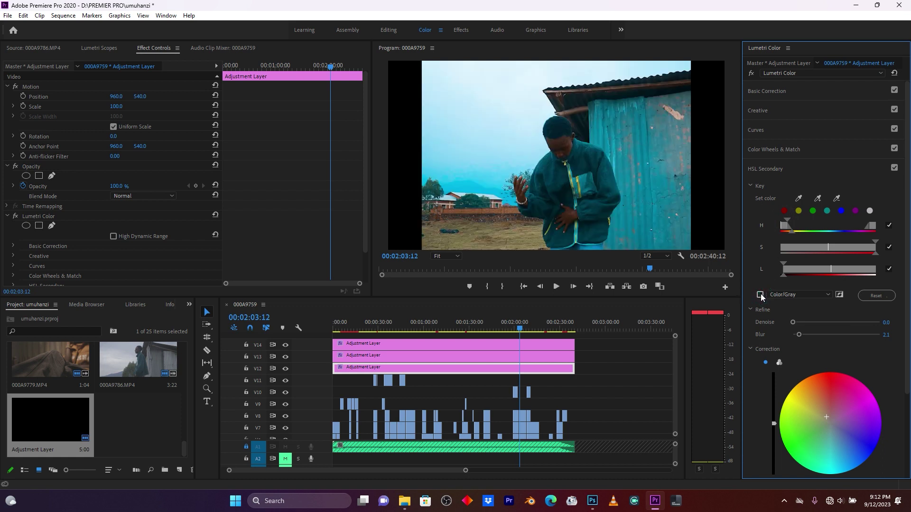
# - At 00:02:04:11, widen the key's hue range with the mask shown, then return to the normal picture
pyautogui.press('space')
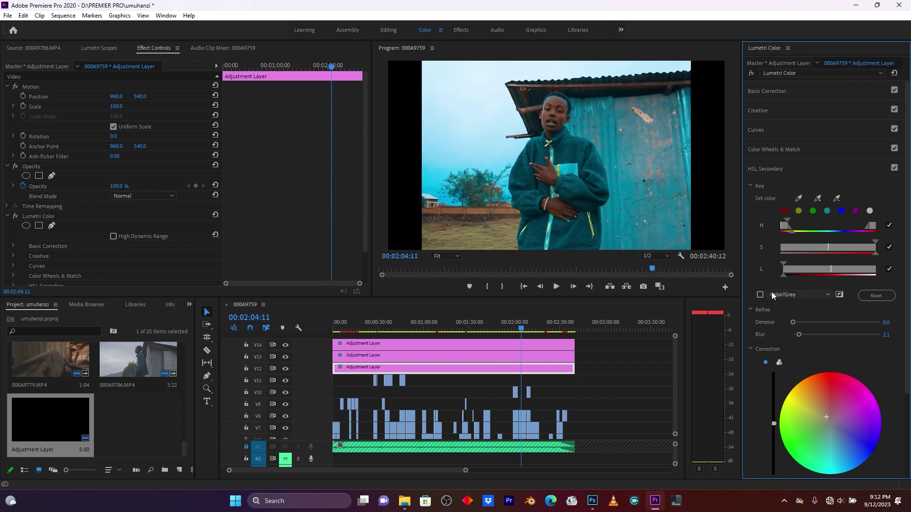
pyautogui.click(759, 294)
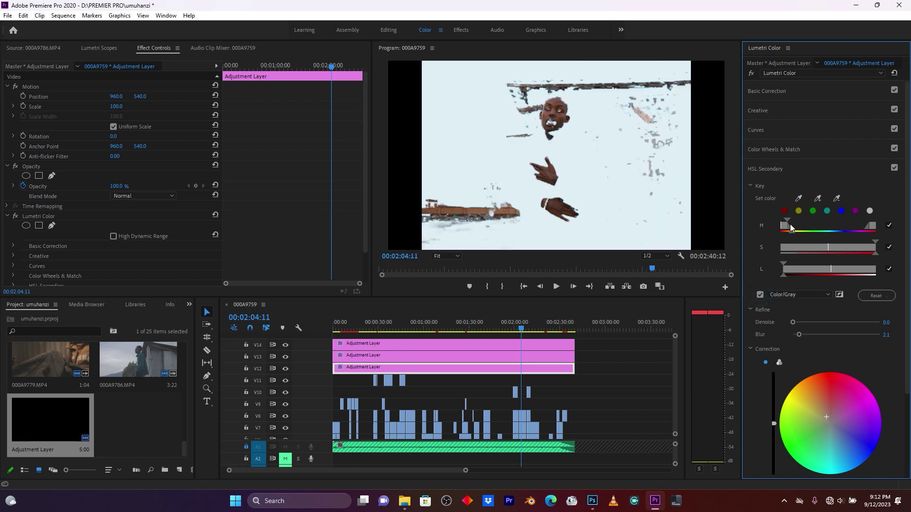
pyautogui.moveTo(786, 222); pyautogui.dragTo(795, 221)
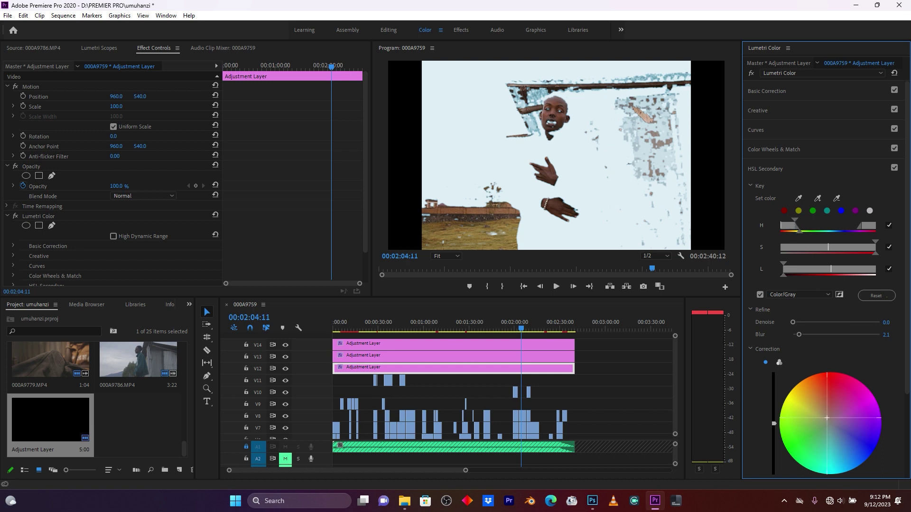
pyautogui.click(760, 295)
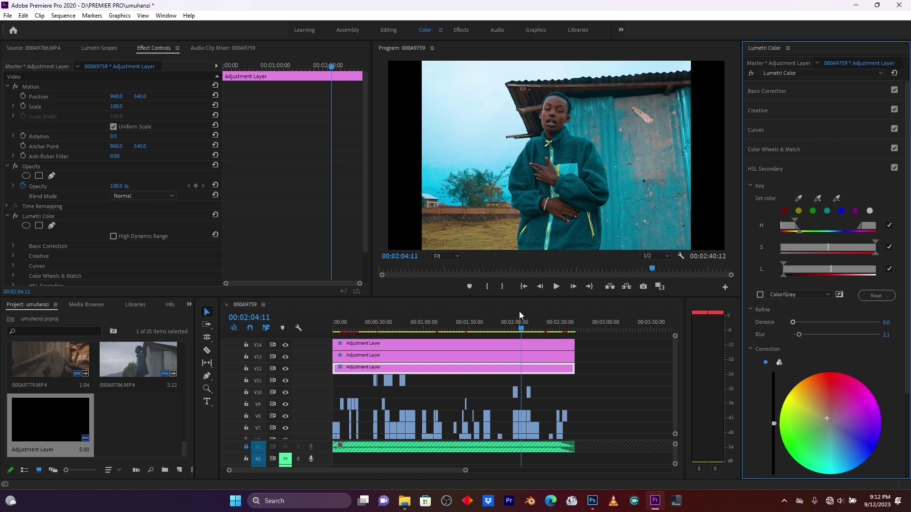
# - Play the sequence briefly from 00:02:04:11, then from its start up to 00:00:04:21, to review the finished skin tone correction
pyautogui.press('space')
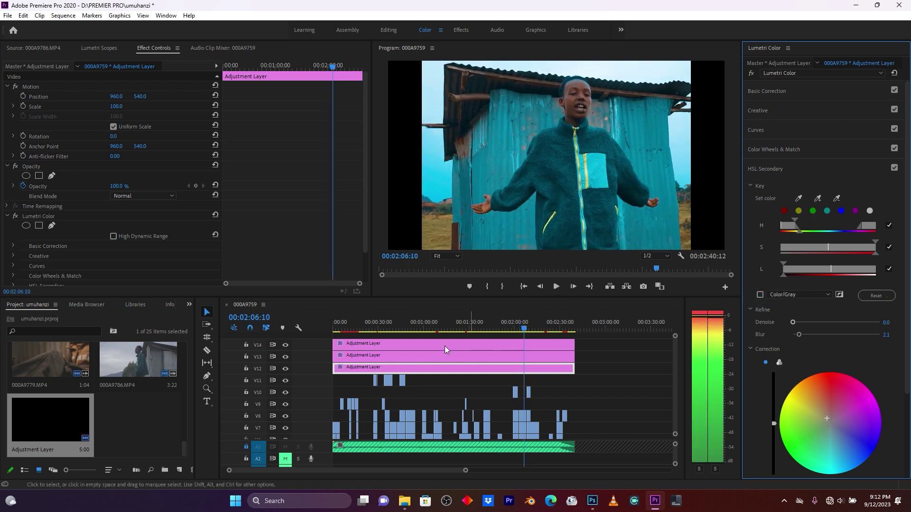
pyautogui.press('space')
pyautogui.click(524, 287)
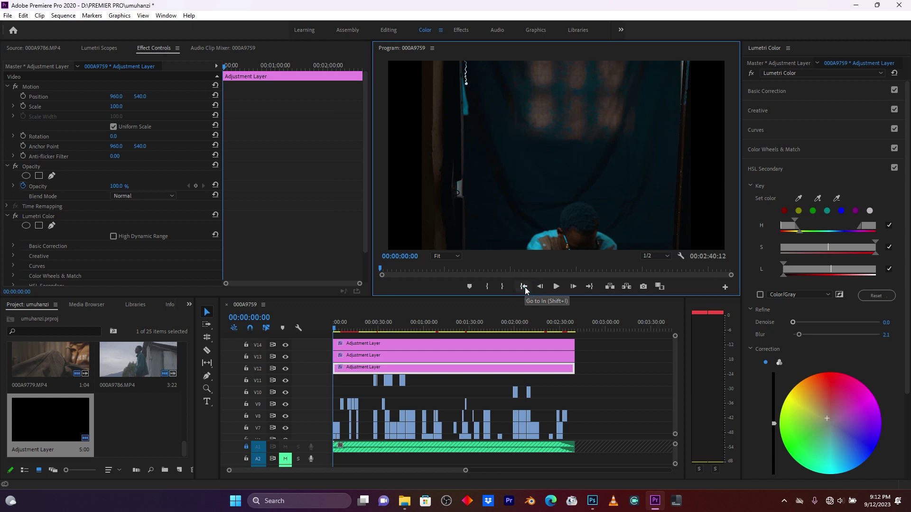
pyautogui.press('space')
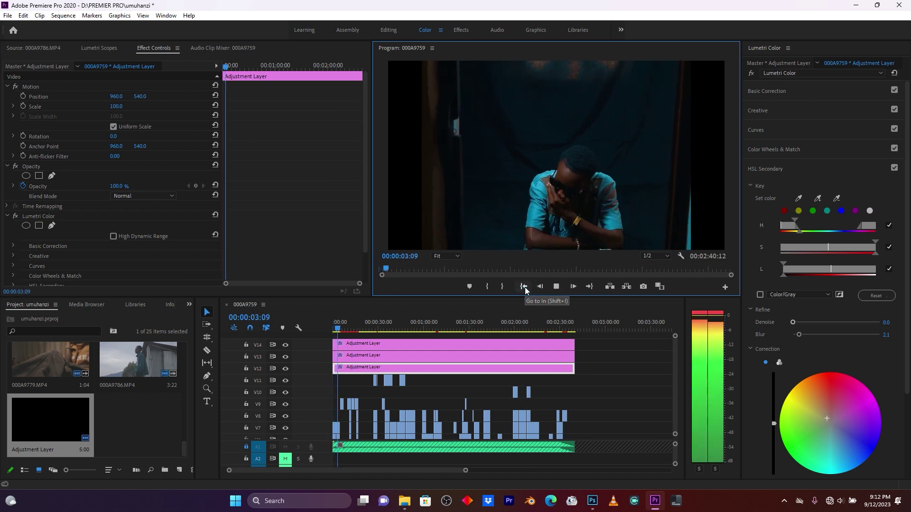
pyautogui.press('space')
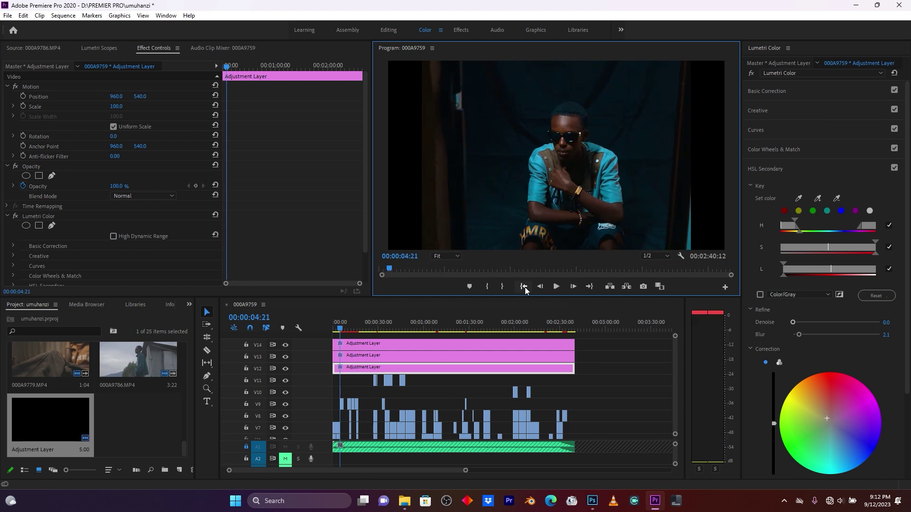